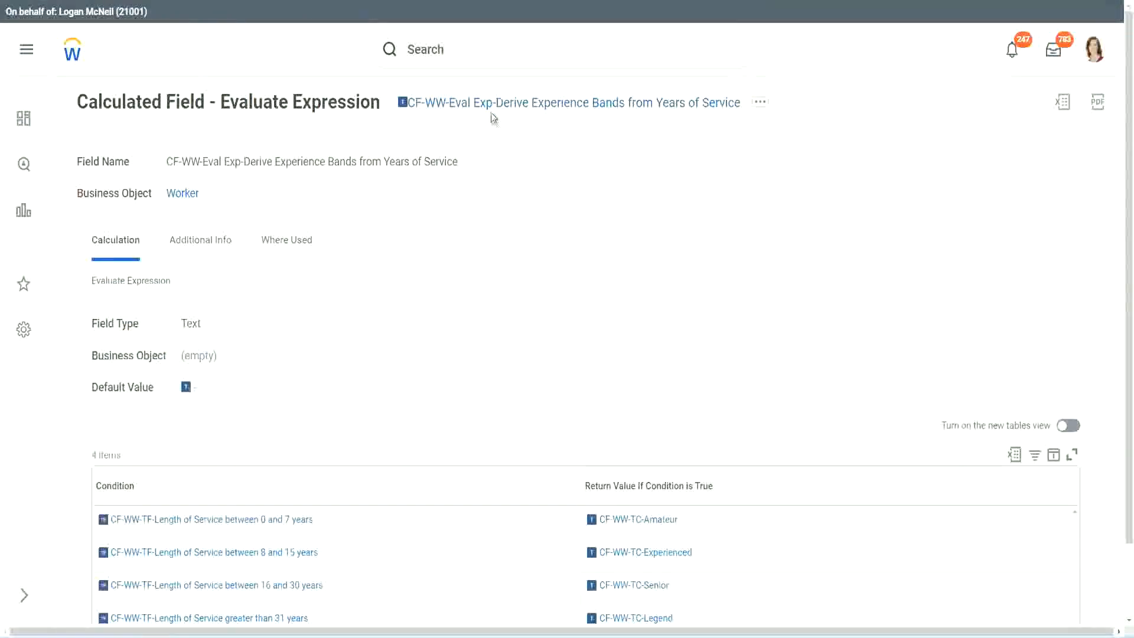
Step: Copy the existing calculated field's name and open the Create Calculated Field task
{"action": "right_click", "coordinate": [490, 108]}
{"action": "left_click", "coordinate": [517, 173]}
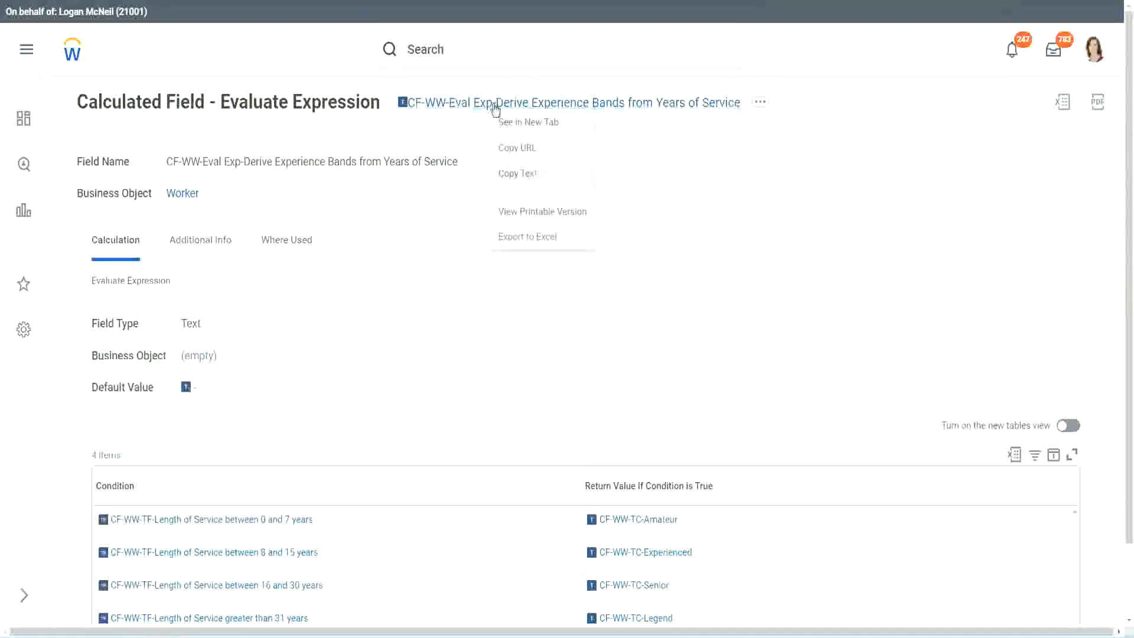
{"action": "left_click", "coordinate": [473, 53]}
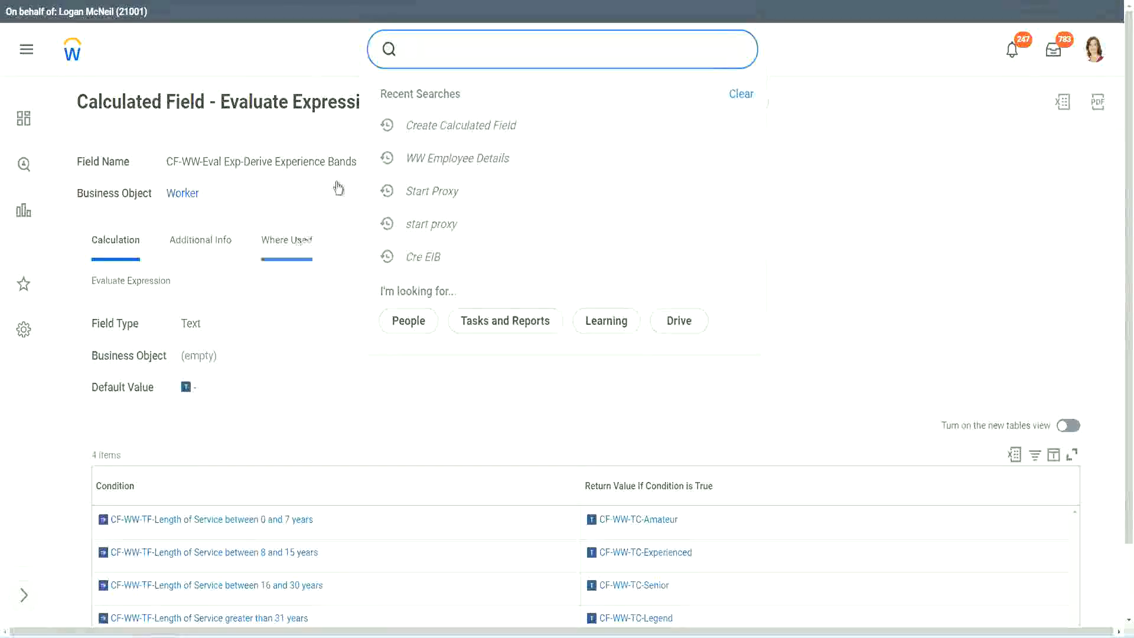
{"action": "left_click", "coordinate": [728, 110]}
{"action": "left_click", "coordinate": [449, 44]}
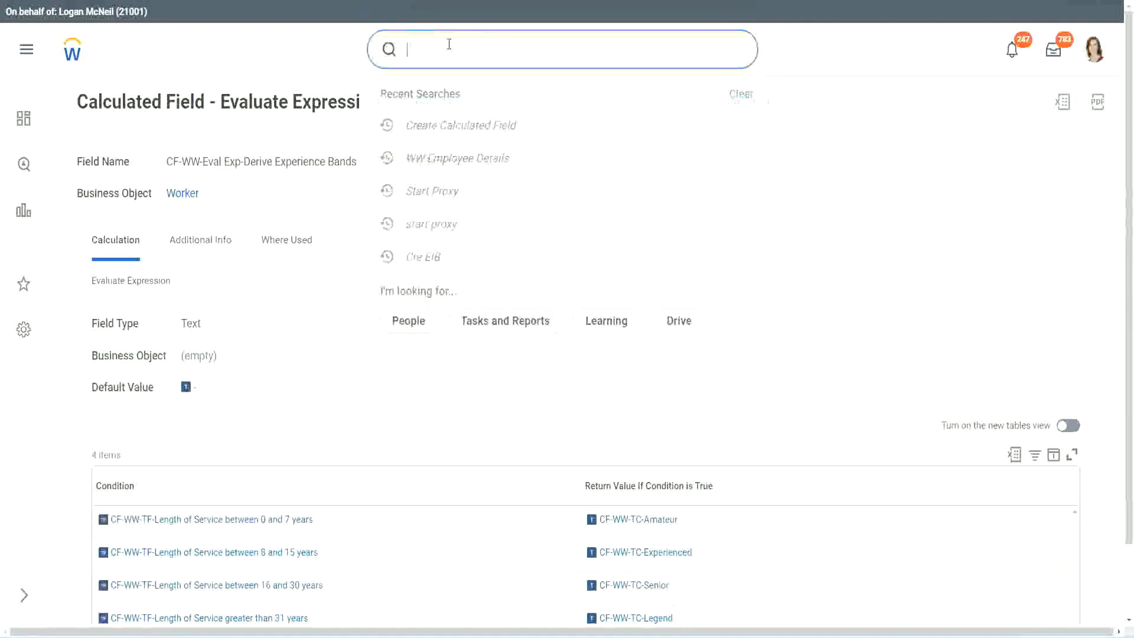
{"action": "type", "text": "create calc"}
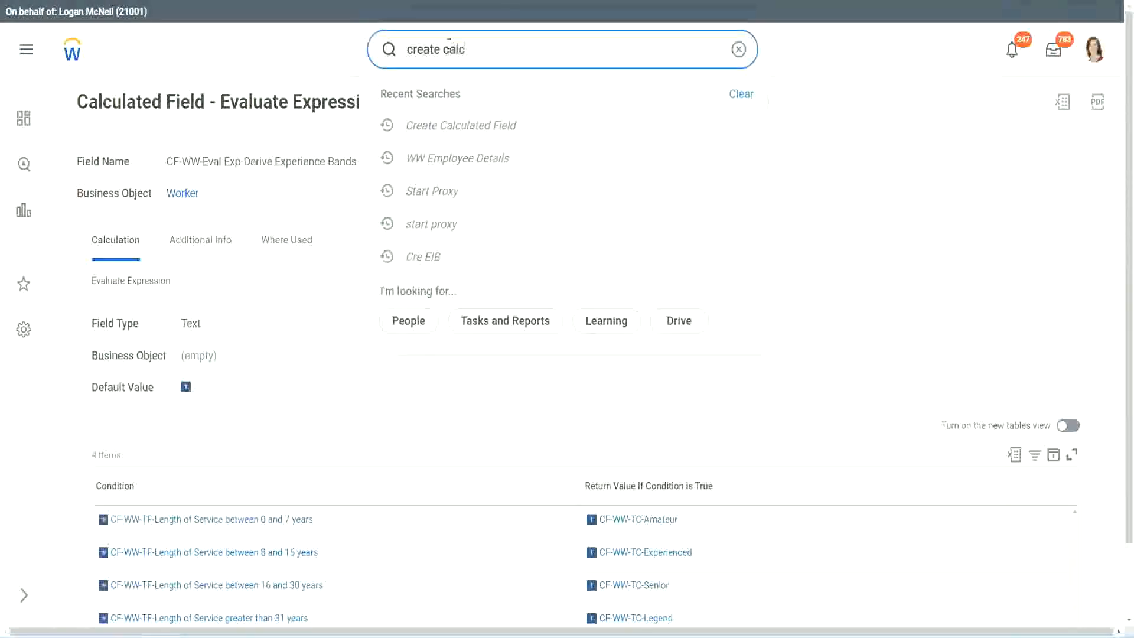
{"action": "type", "text": " field"}
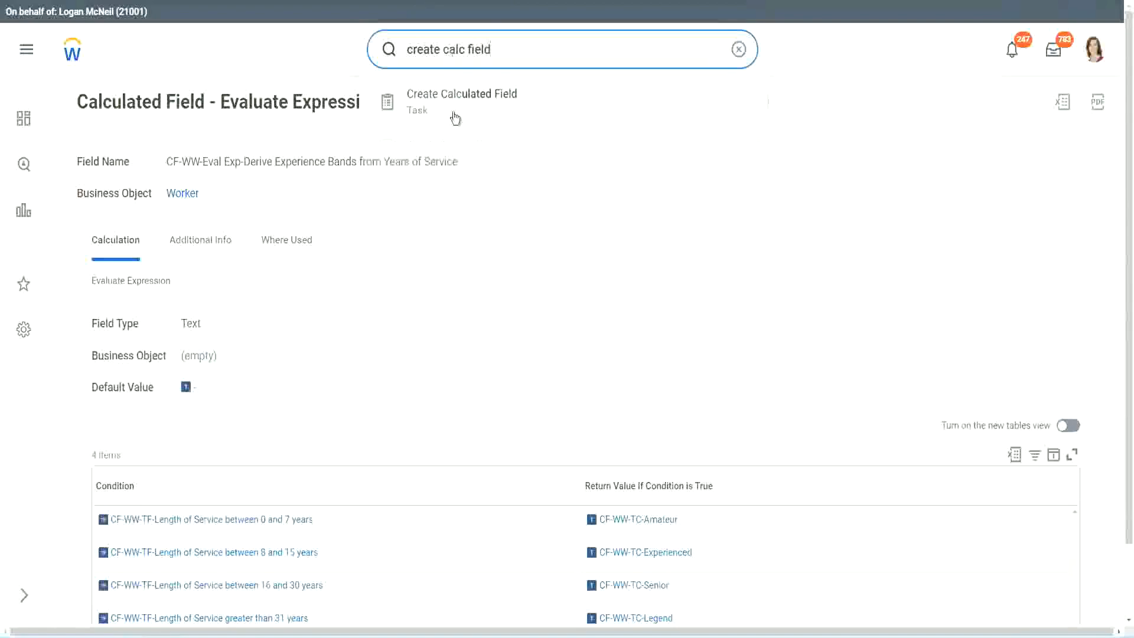
{"action": "left_click", "coordinate": [471, 112]}
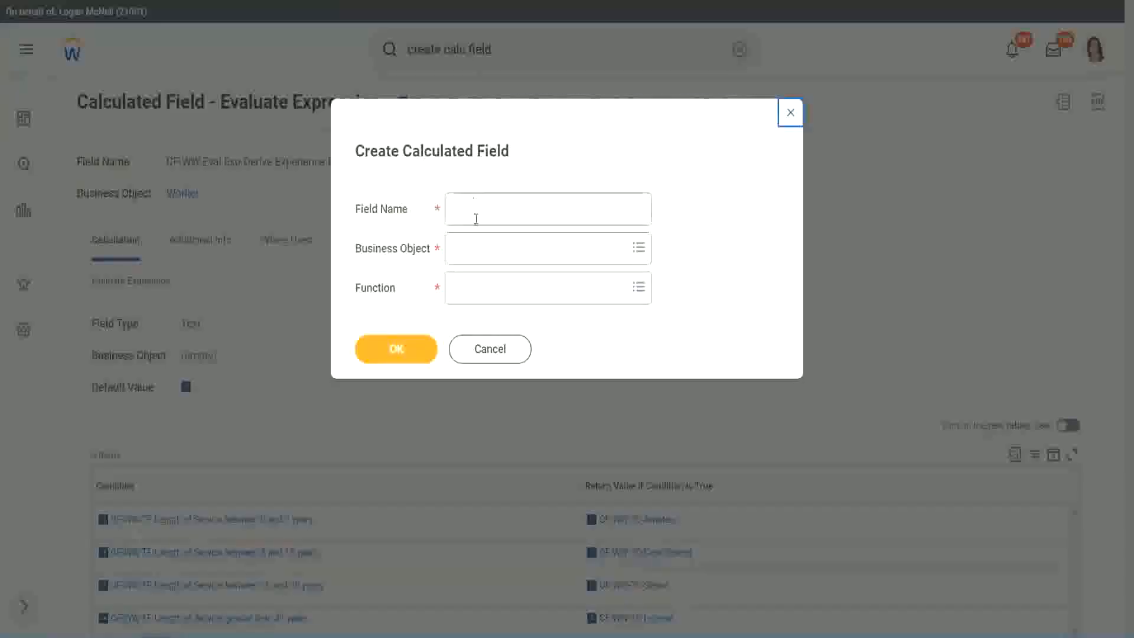
Step: Name the new calculated field CF-WW-LRB-Identify Experience Bands from years of Service
{"action": "left_click", "coordinate": [477, 211]}
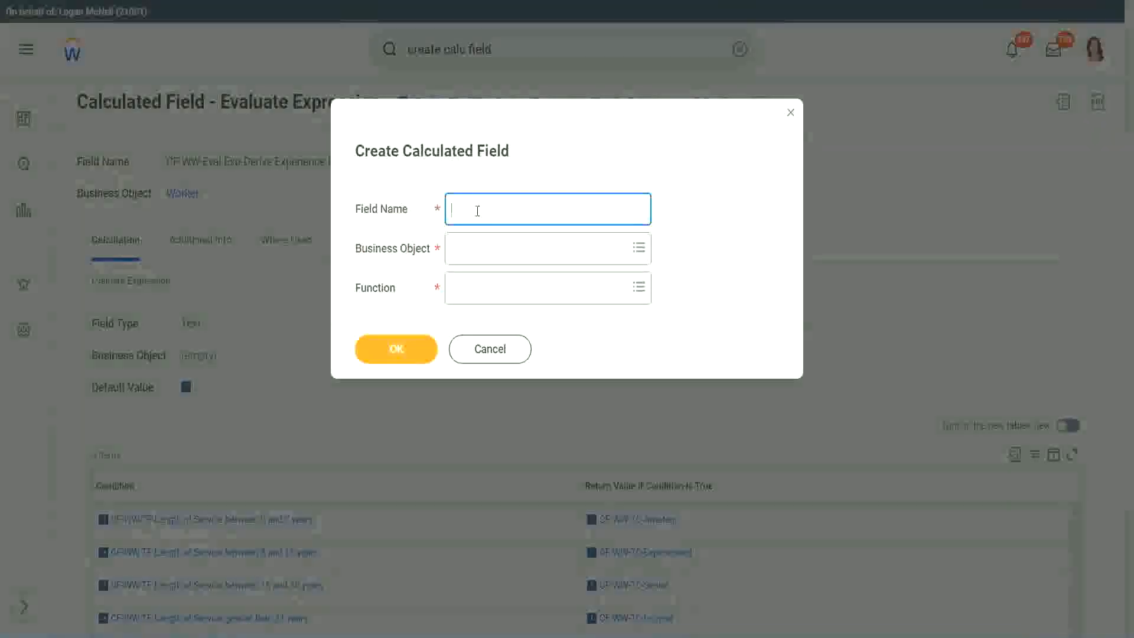
{"action": "type", "text": "CF"}
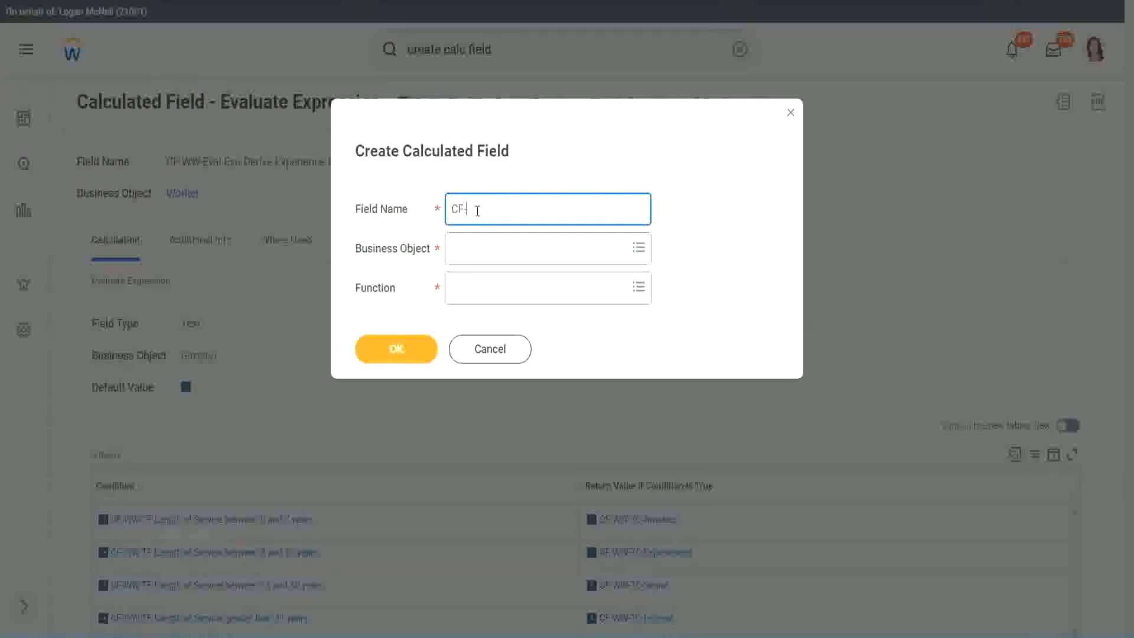
{"action": "type", "text": "-WW-LRB-Identify Experien"}
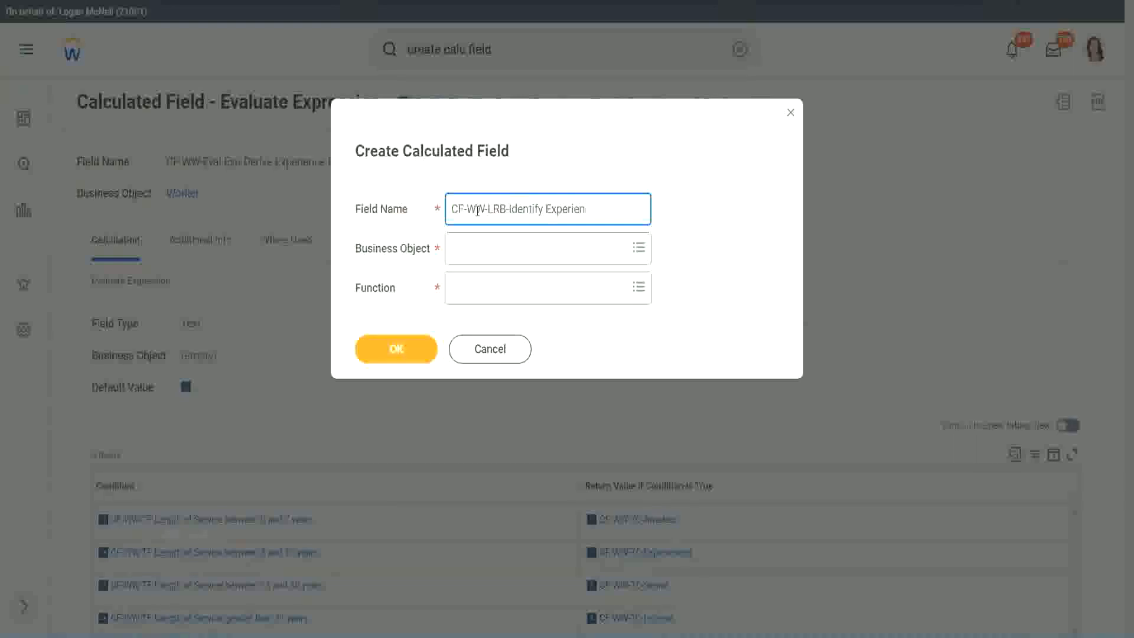
{"action": "type", "text": "ce Bands from years of Service"}
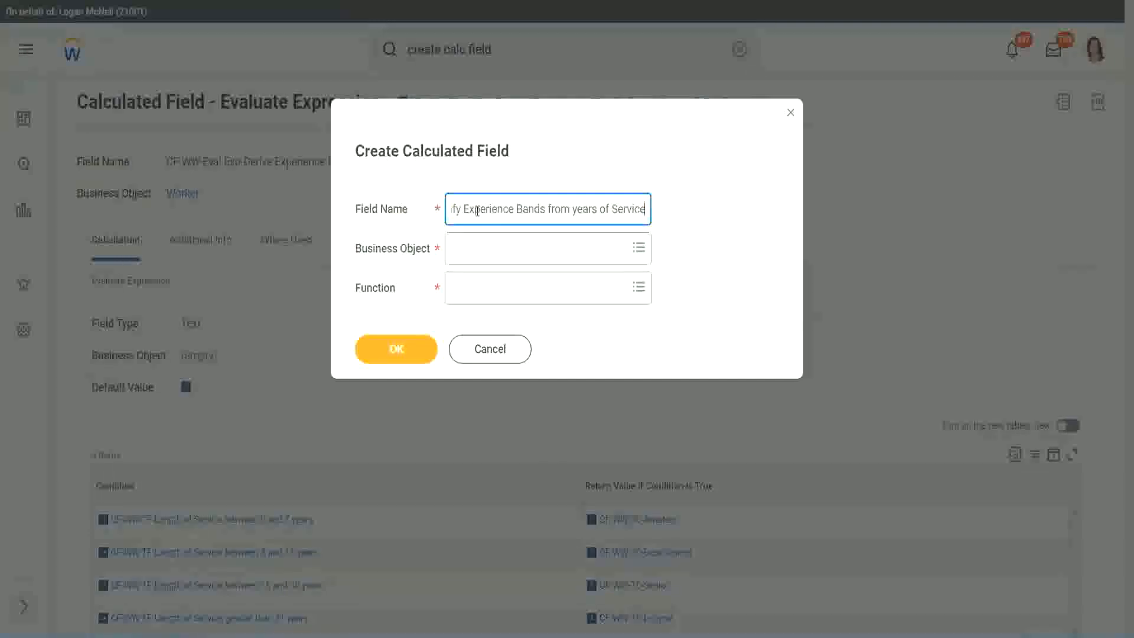
Step: Set the business object to Worker and the function to Lookup Range Band, and confirm the new field
{"action": "key", "text": "Tab"}
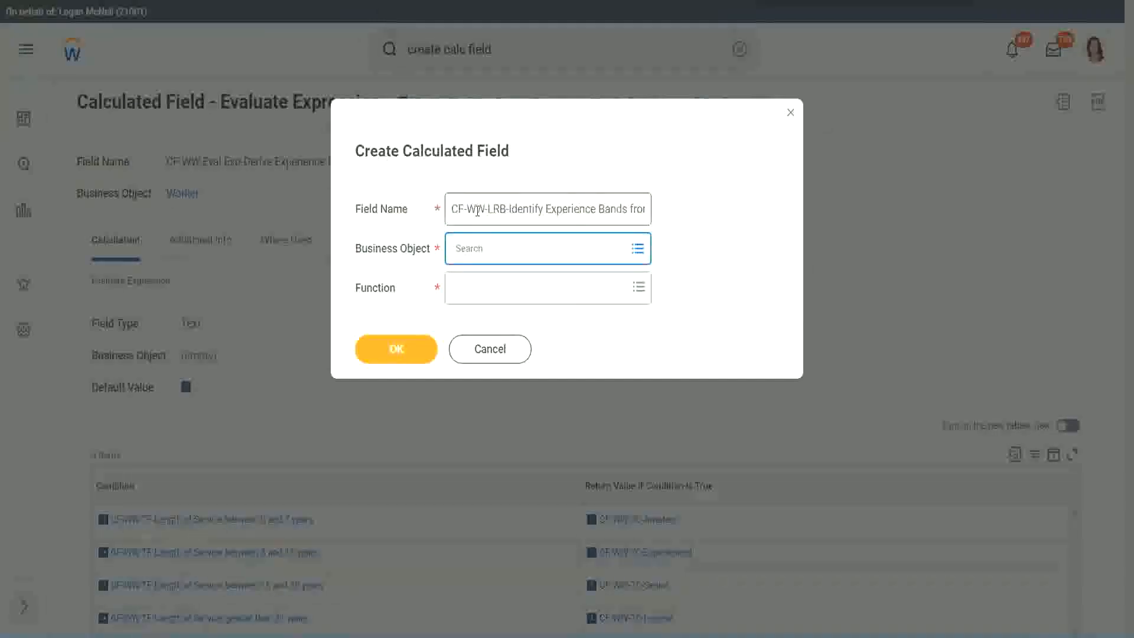
{"action": "type", "text": "worker"}
{"action": "key", "text": "Return"}
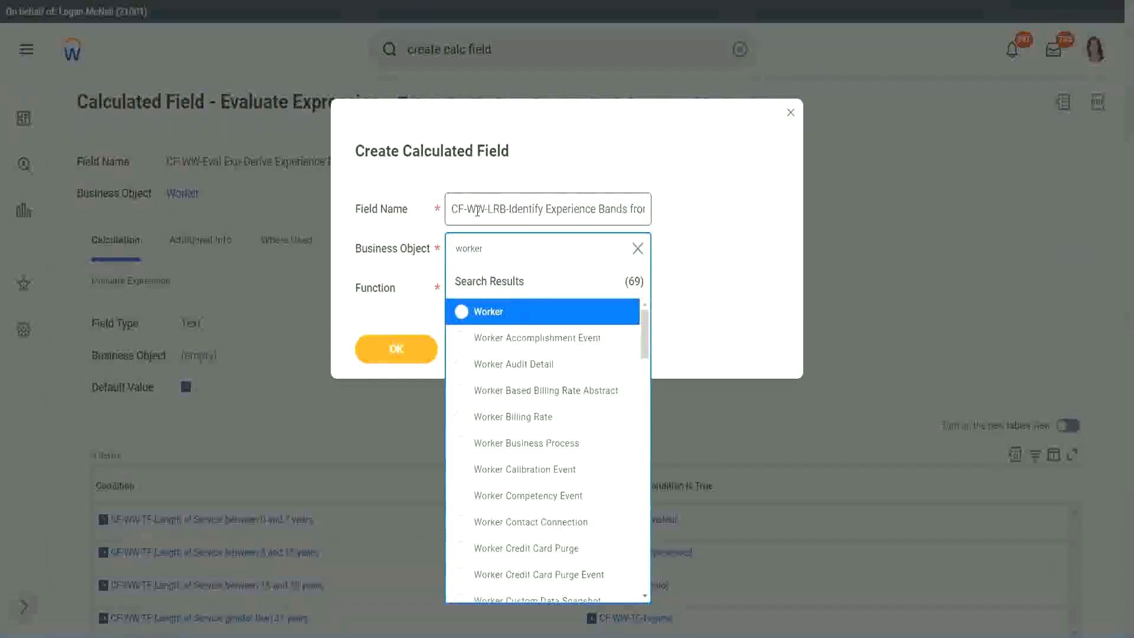
{"action": "key", "text": "Return"}
{"action": "key", "text": "Tab"}
{"action": "type", "text": "l"}
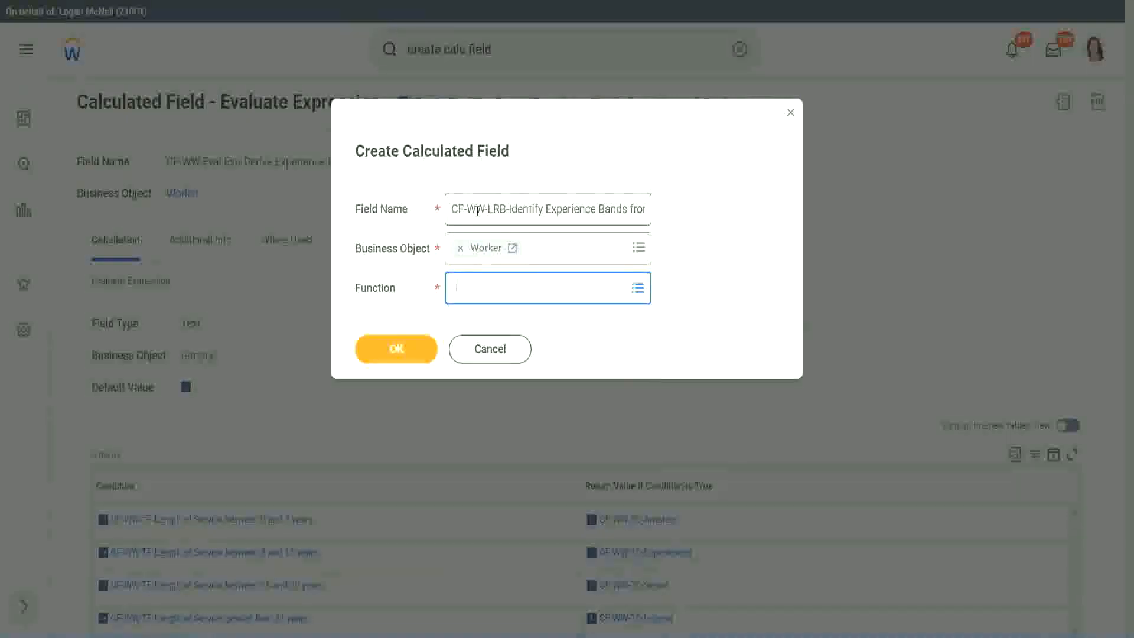
{"action": "type", "text": "rb"}
{"action": "key", "text": "Return"}
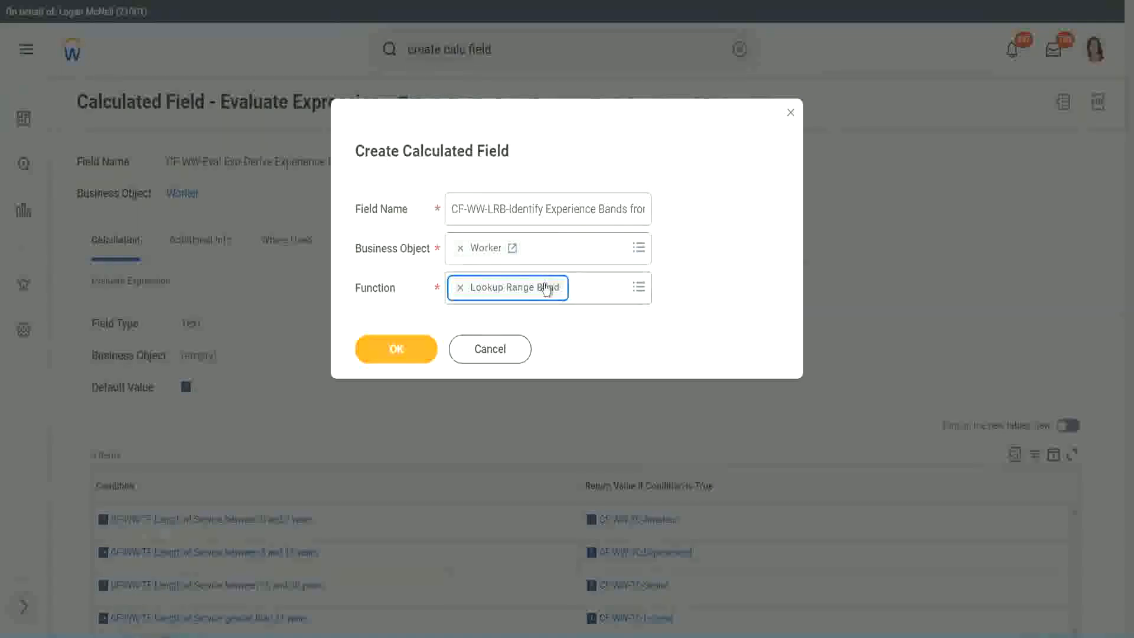
{"action": "left_click", "coordinate": [405, 351]}
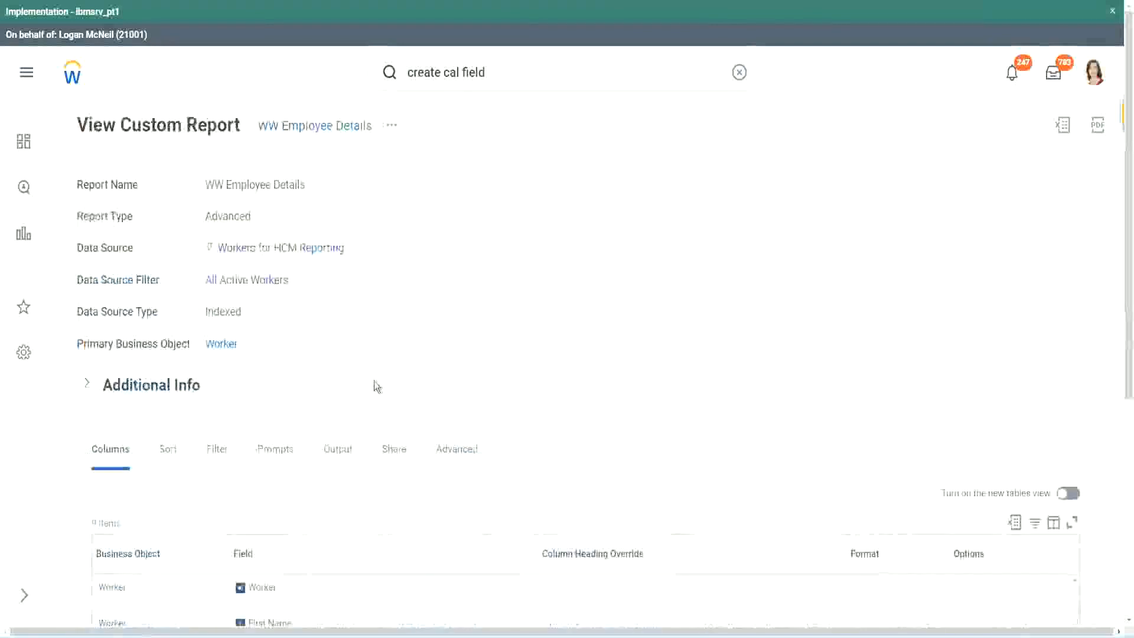
Step: Copy CF-WW-Convert Text To Number-Number of Years from Length of Service from the WW Employee Details columns and set it as the source field
{"action": "scroll", "coordinate": [372, 426], "scroll_direction": "down", "scroll_amount": 6}
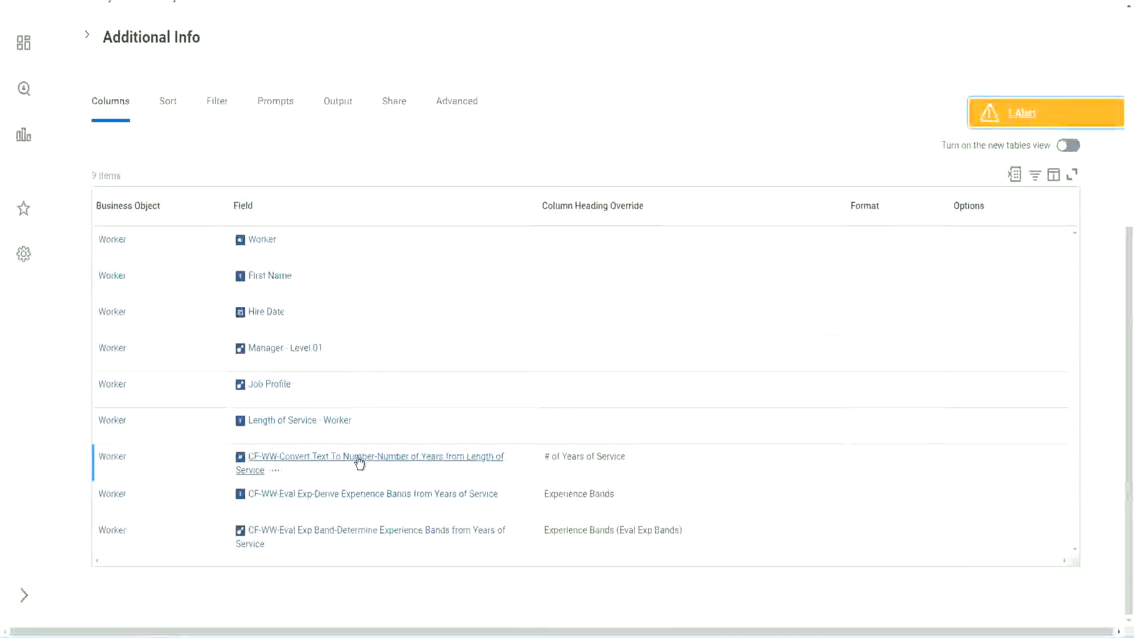
{"action": "right_click", "coordinate": [358, 462]}
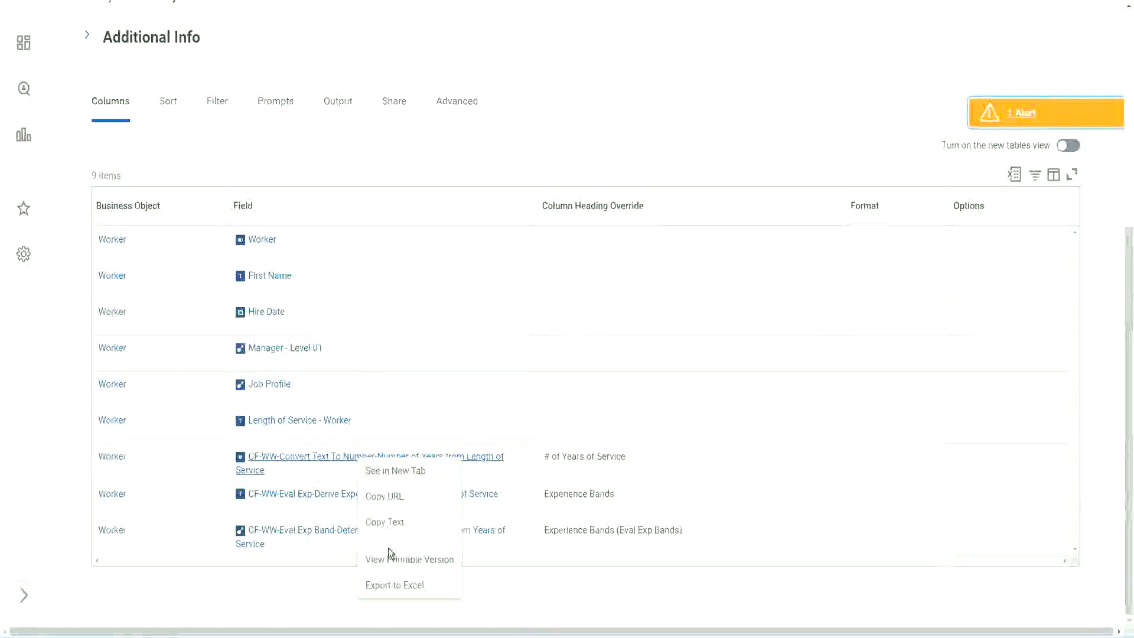
{"action": "left_click", "coordinate": [385, 522]}
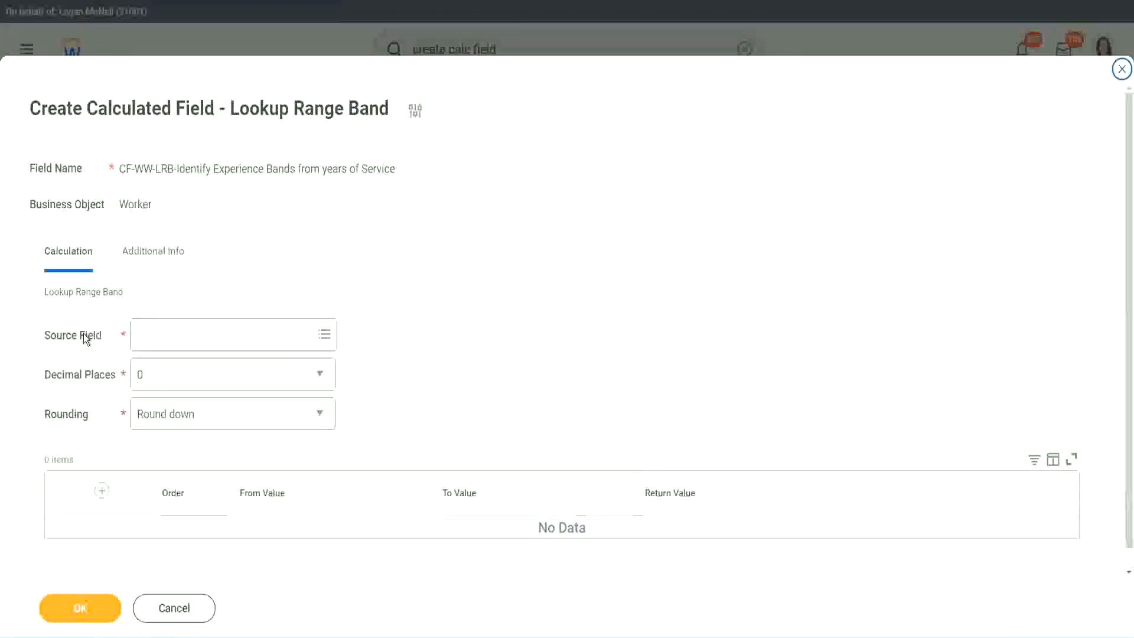
{"action": "left_click", "coordinate": [176, 335]}
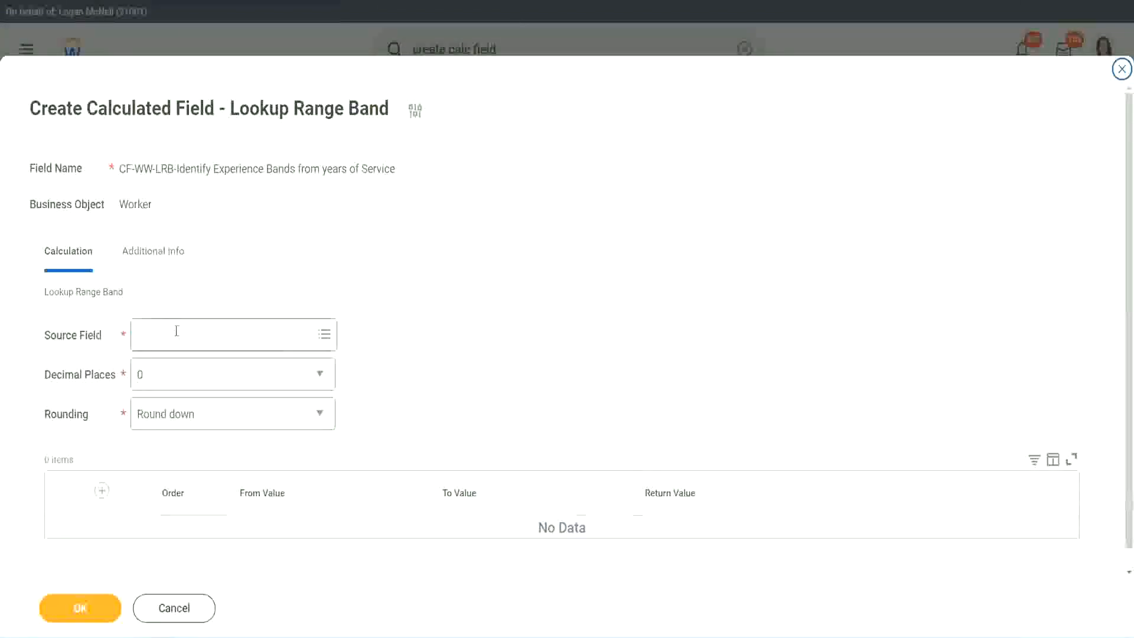
{"action": "key", "text": "Return"}
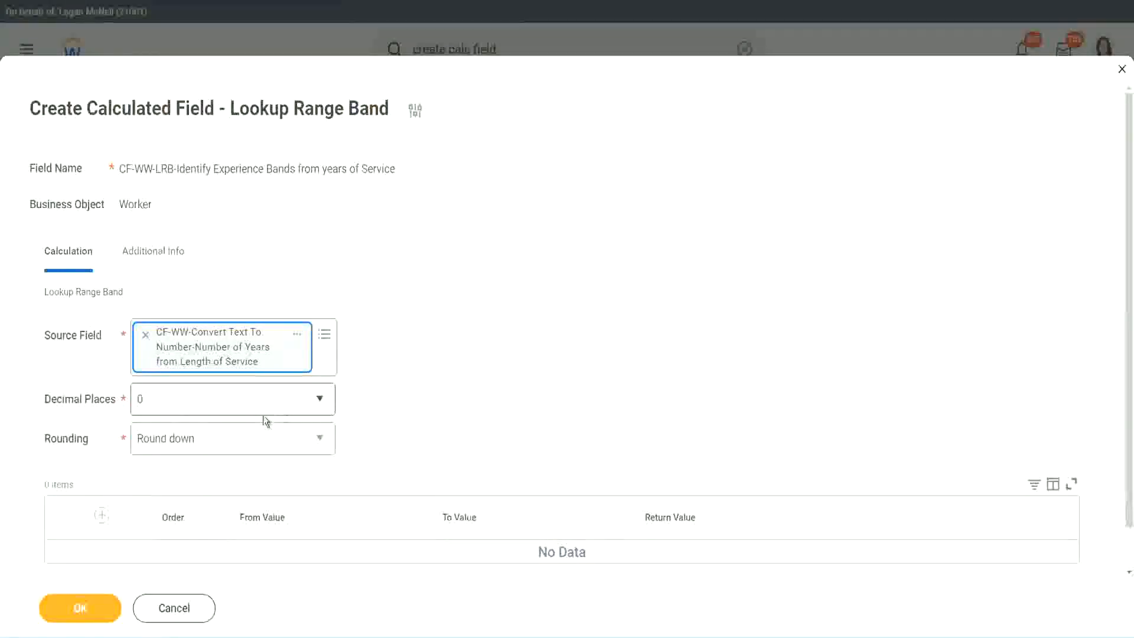
Step: Review the decimal places options, keeping 0, and set the rounding to Round
{"action": "left_click", "coordinate": [222, 405]}
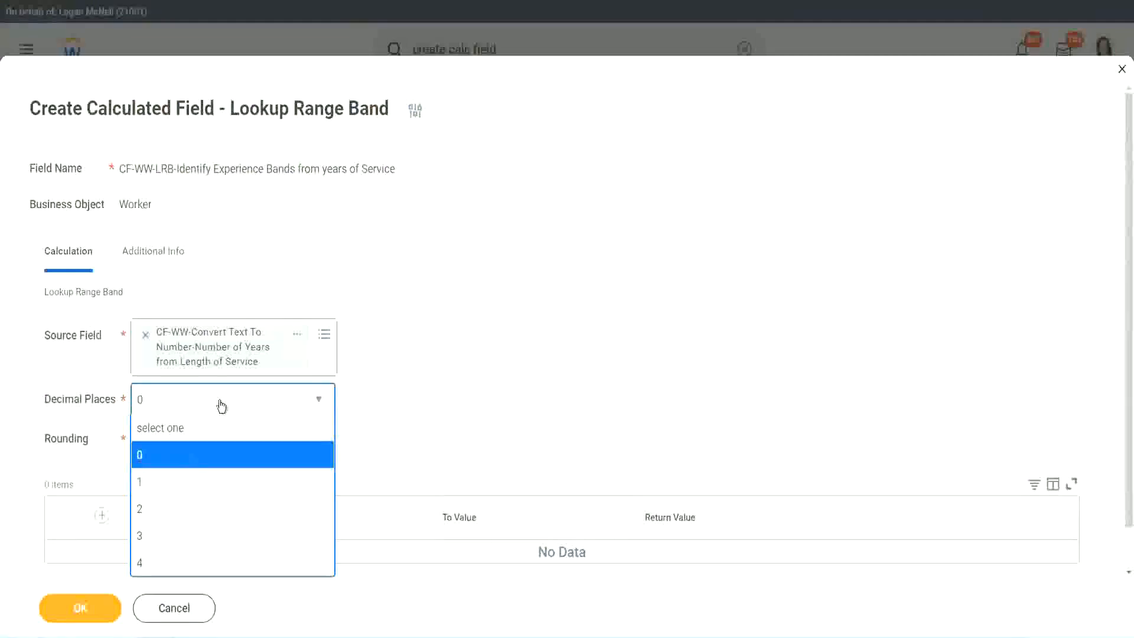
{"action": "left_click", "coordinate": [442, 388]}
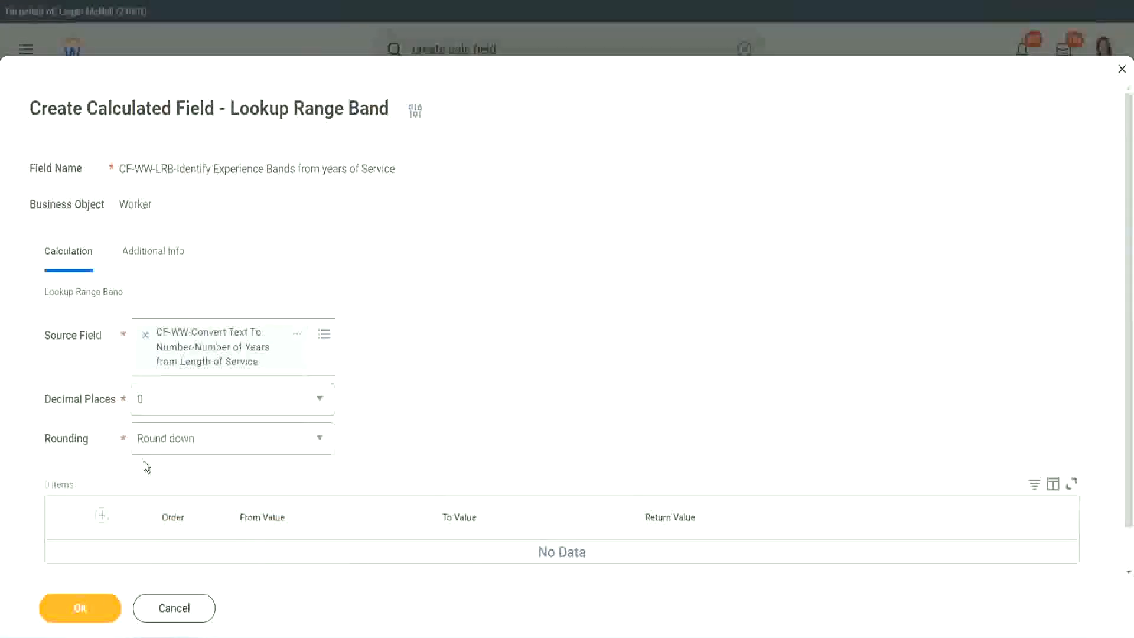
{"action": "left_click", "coordinate": [182, 443]}
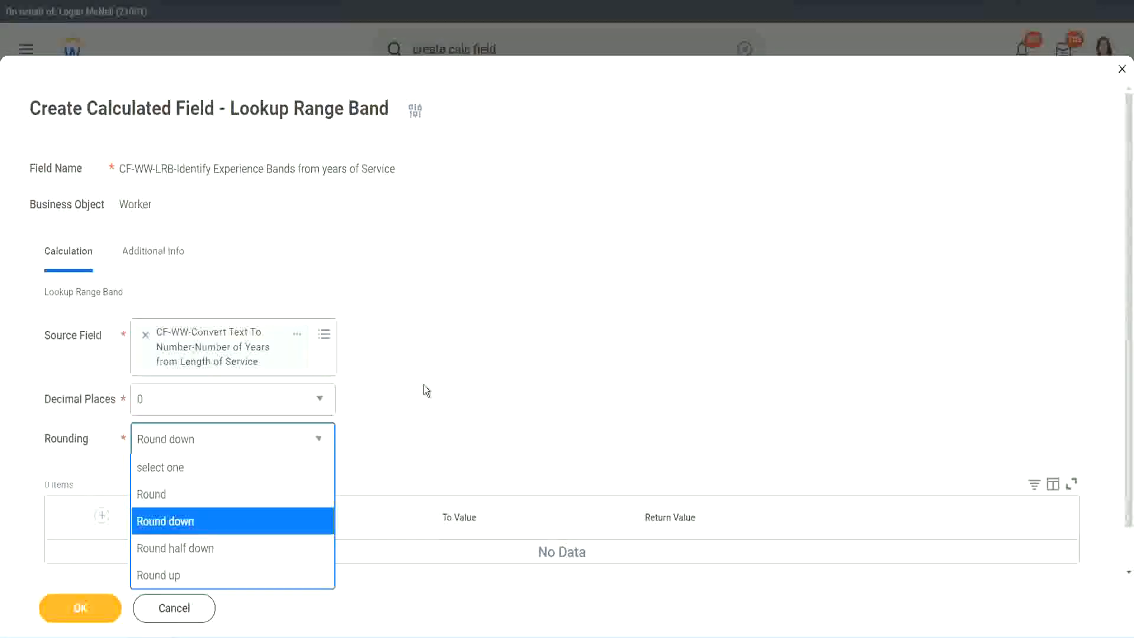
{"action": "left_click", "coordinate": [398, 435]}
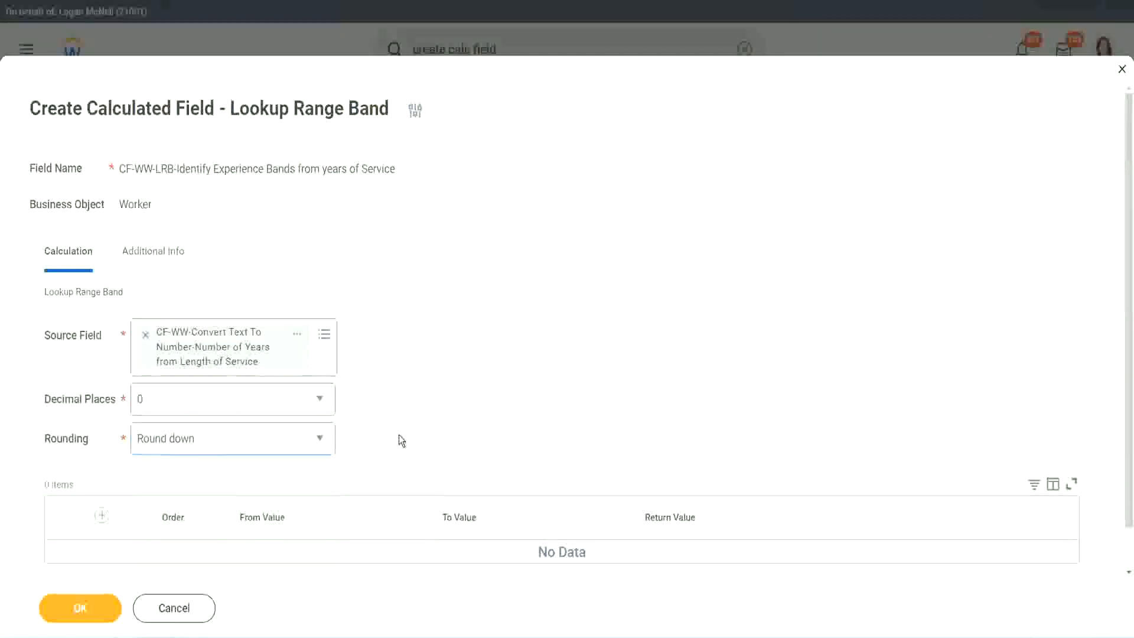
{"action": "left_click", "coordinate": [190, 446]}
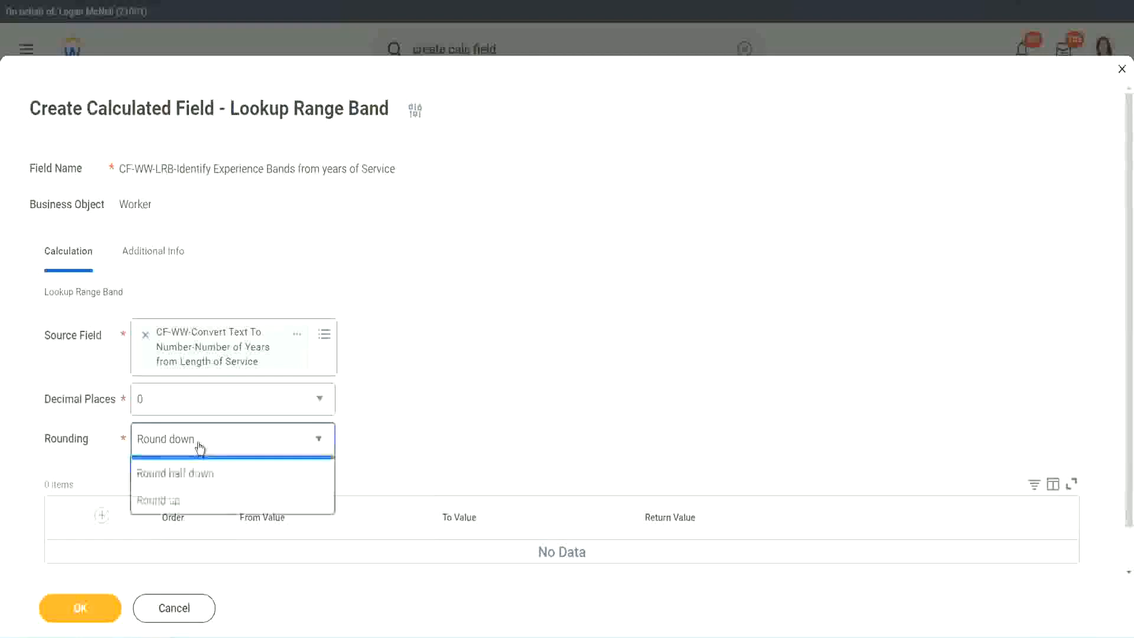
{"action": "left_click", "coordinate": [191, 495]}
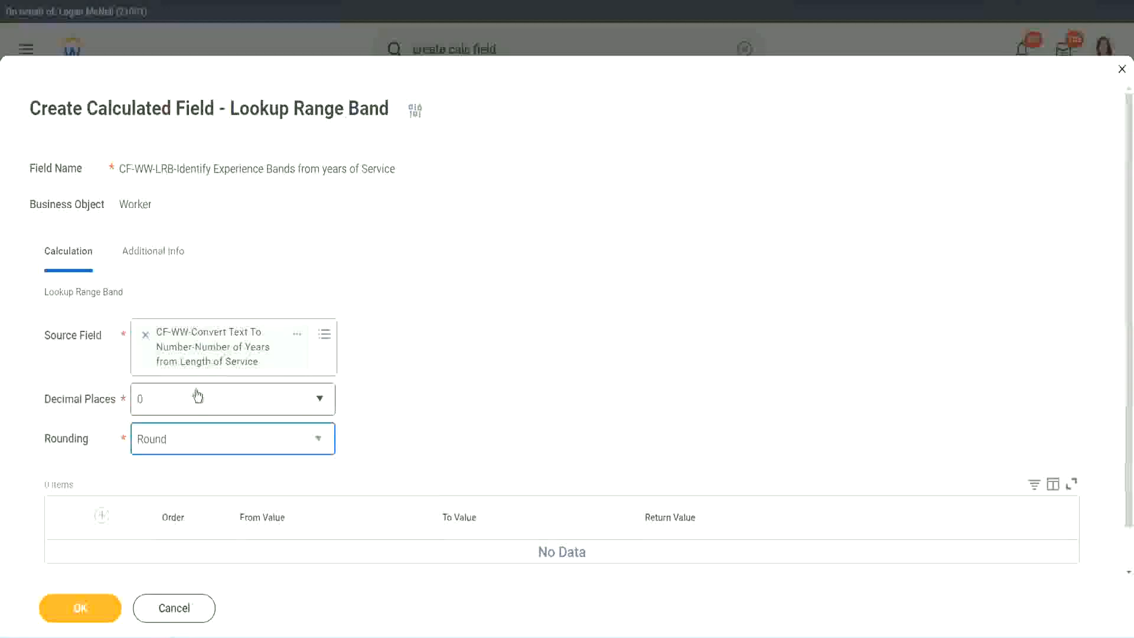
Step: Add a first range row from 0 to 7 with the return value Amateur
{"action": "left_click", "coordinate": [104, 516]}
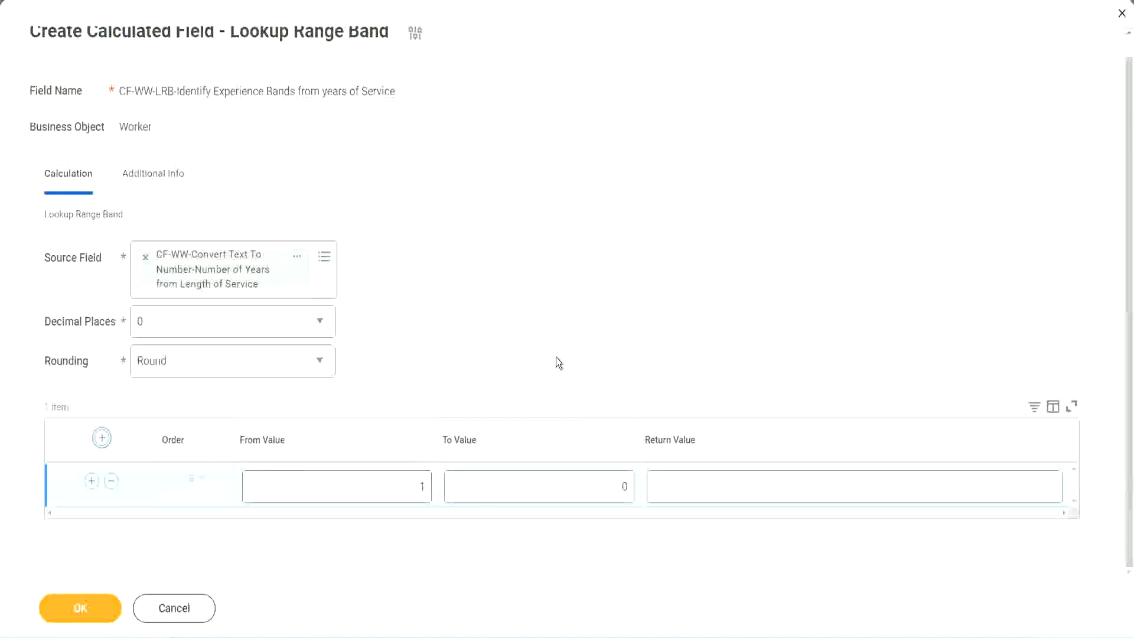
{"action": "double_click", "coordinate": [413, 491]}
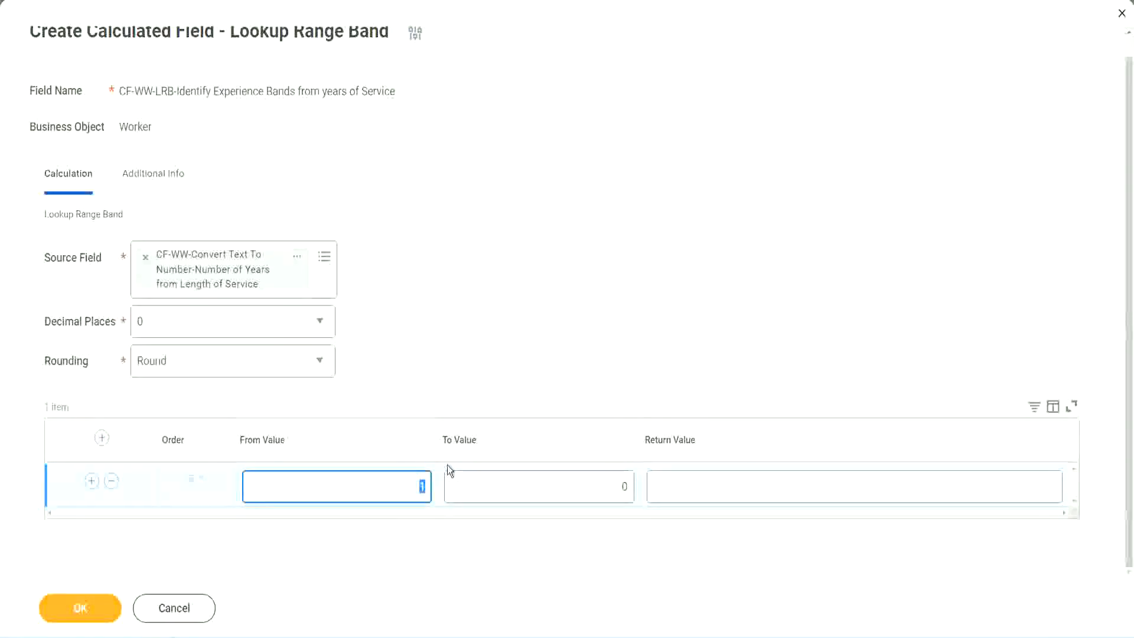
{"action": "type", "text": "0"}
{"action": "key", "text": "Tab"}
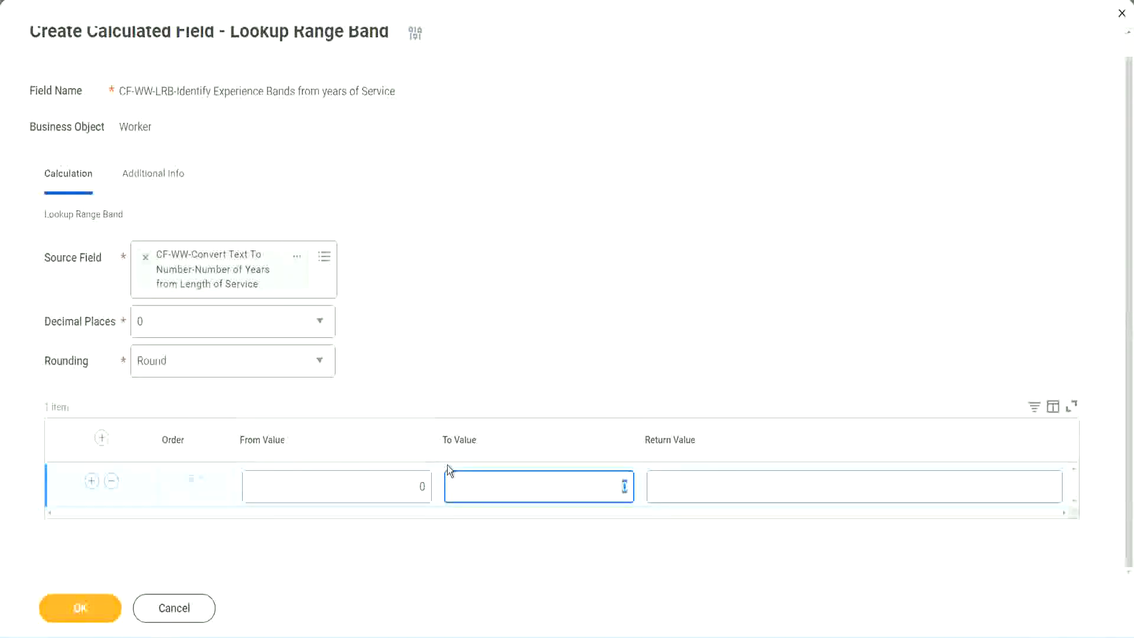
{"action": "type", "text": "7"}
{"action": "key", "text": "Tab"}
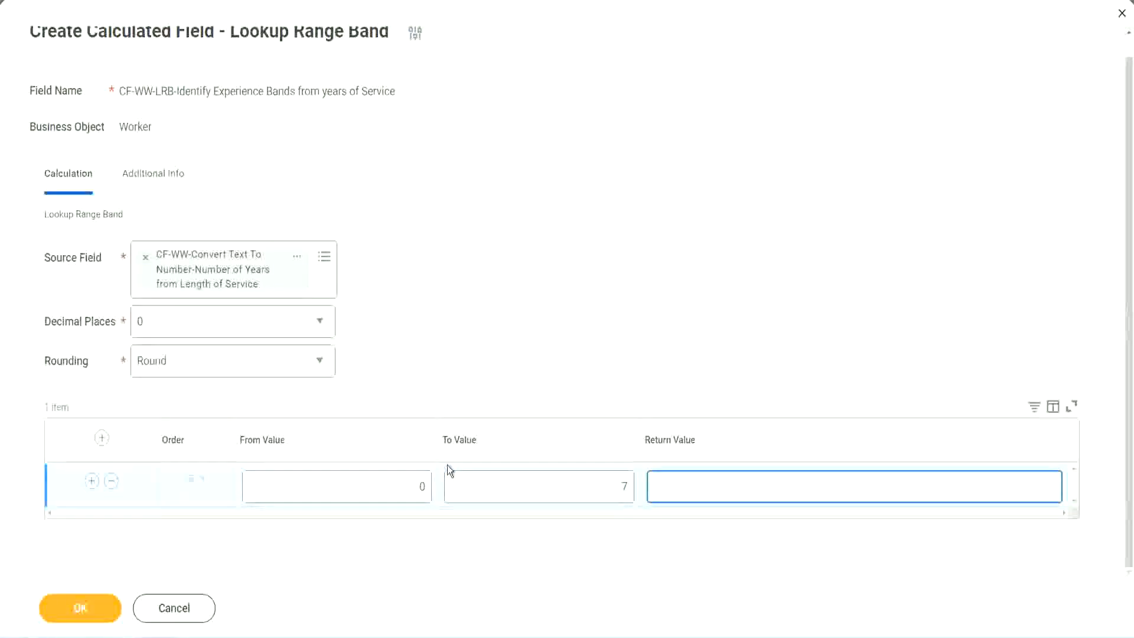
{"action": "type", "text": "Amateur"}
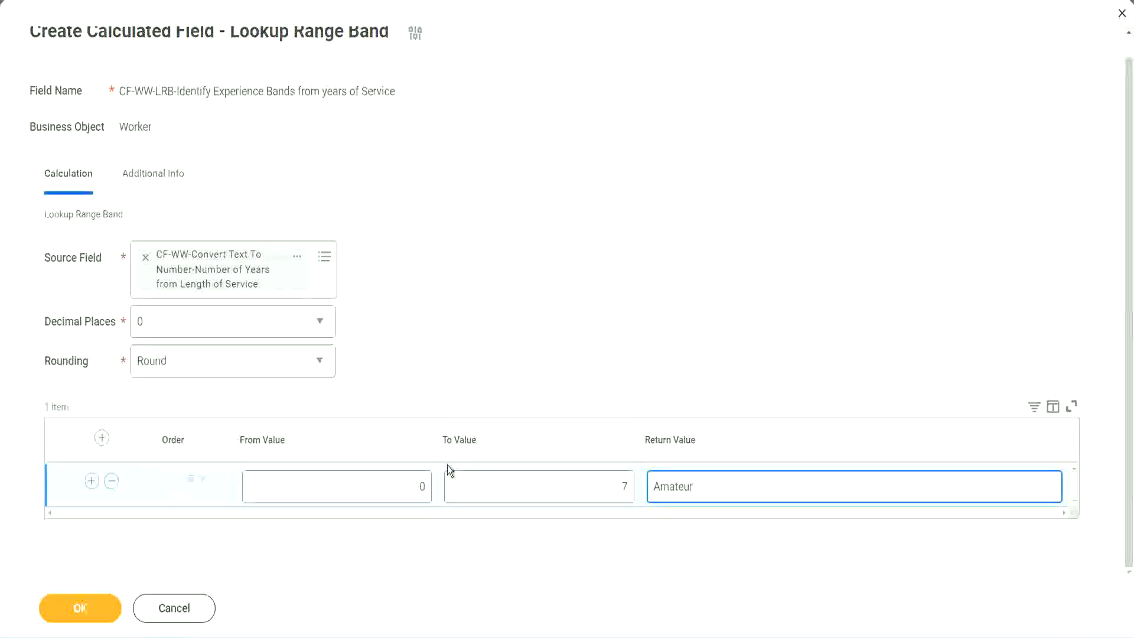
{"action": "left_click", "coordinate": [392, 495]}
{"action": "left_click", "coordinate": [607, 476]}
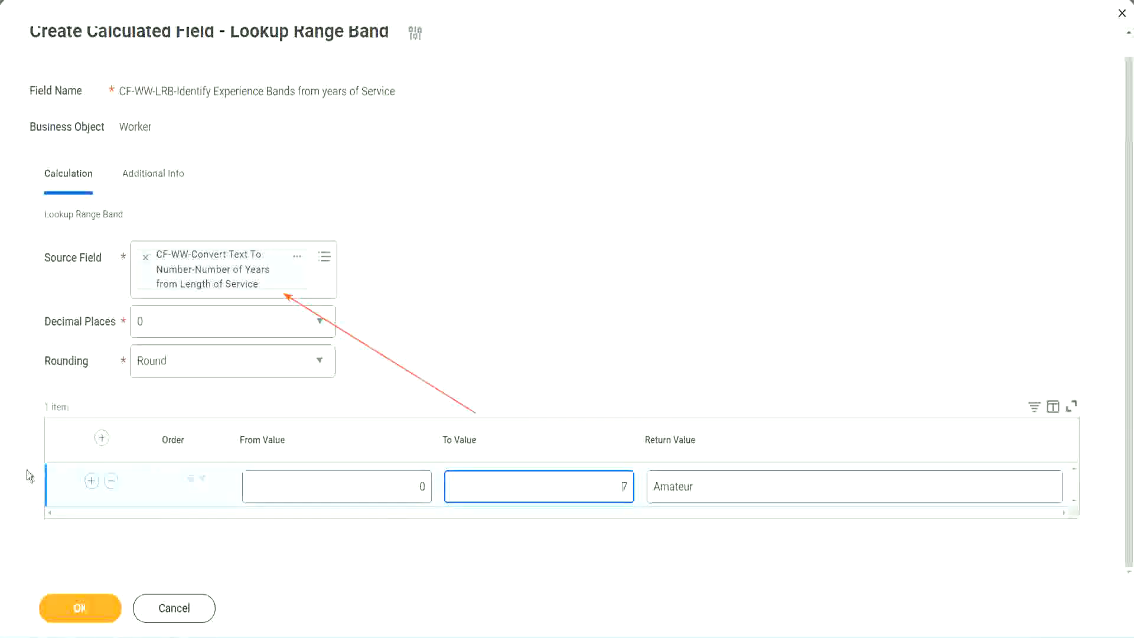
Step: Add a second range row from 8 to 15 with the return value Experienced
{"action": "left_click", "coordinate": [91, 481]}
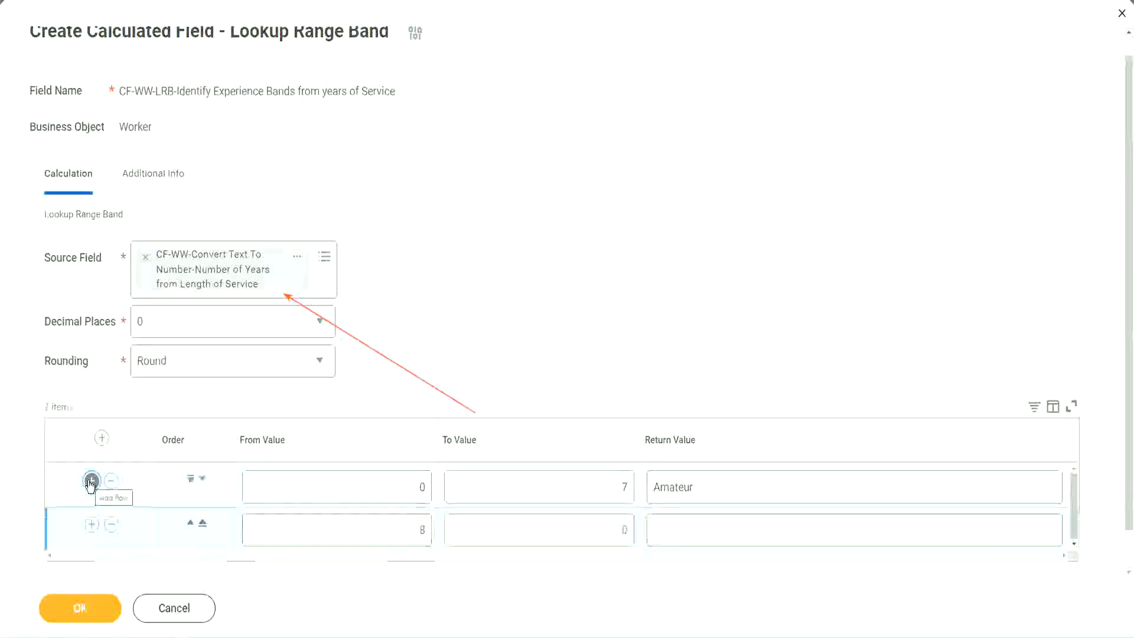
{"action": "double_click", "coordinate": [429, 531]}
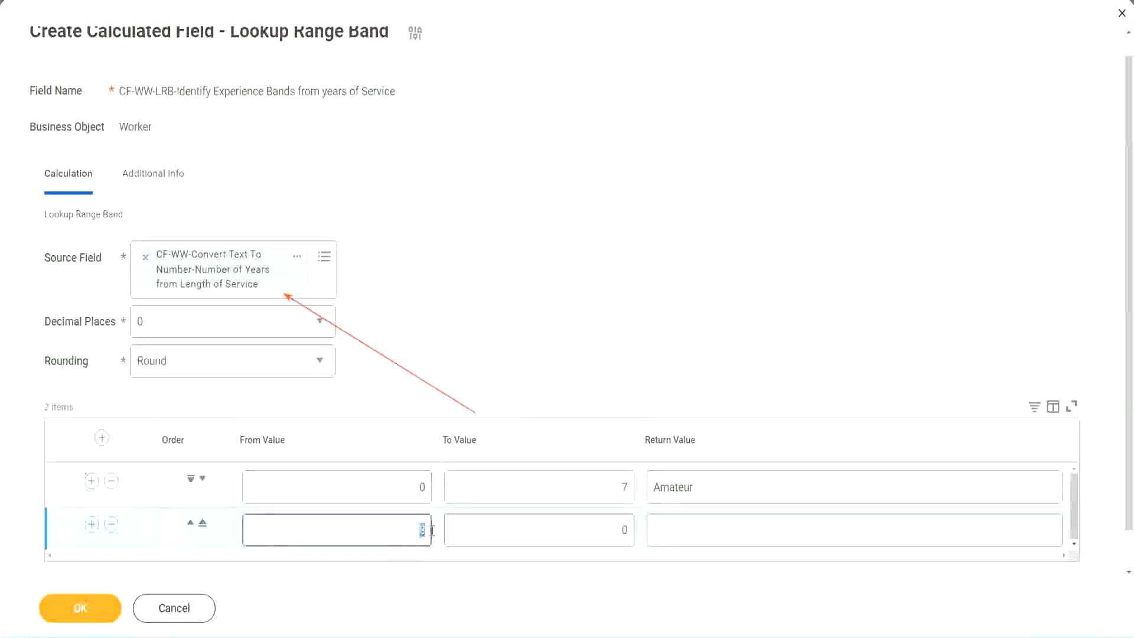
{"action": "left_click", "coordinate": [409, 493]}
{"action": "left_click", "coordinate": [616, 491]}
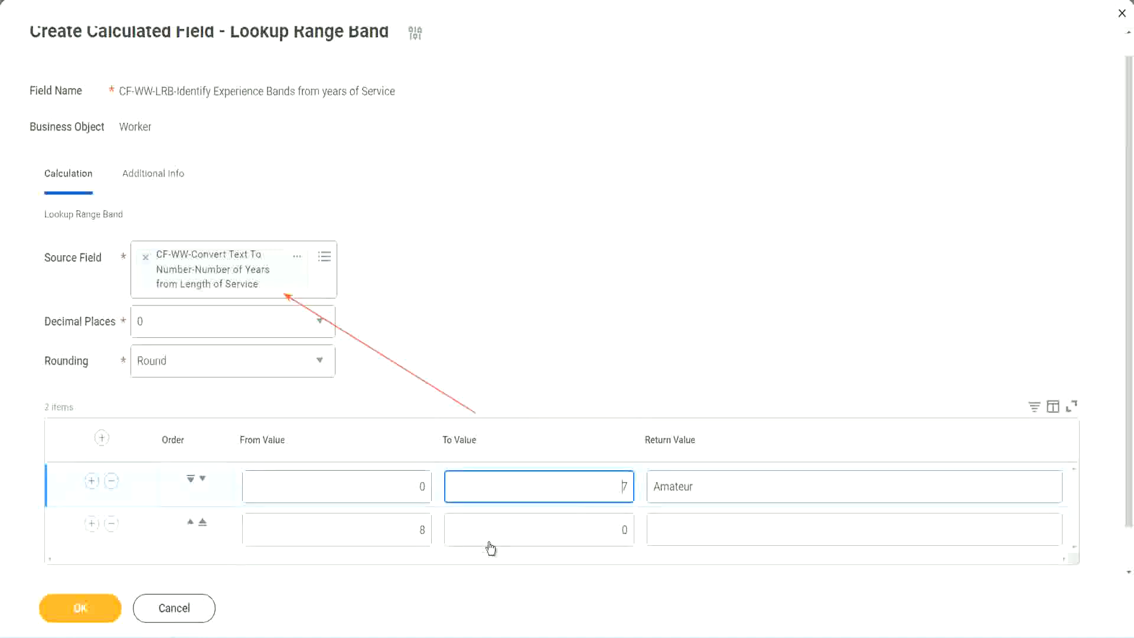
{"action": "left_click", "coordinate": [402, 532]}
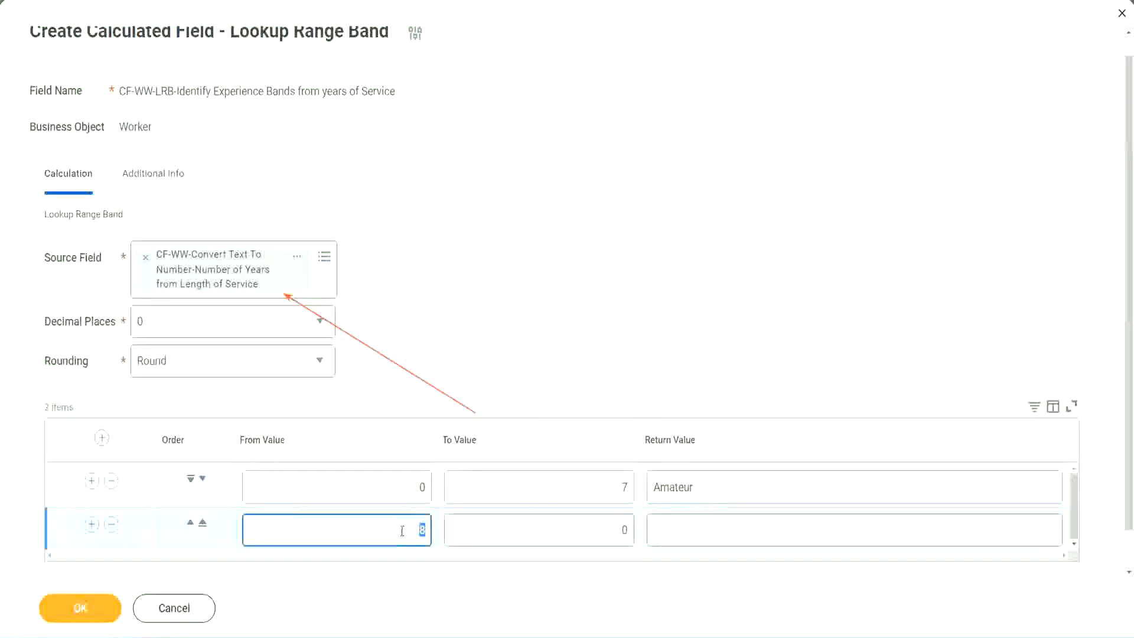
{"action": "left_click", "coordinate": [614, 530]}
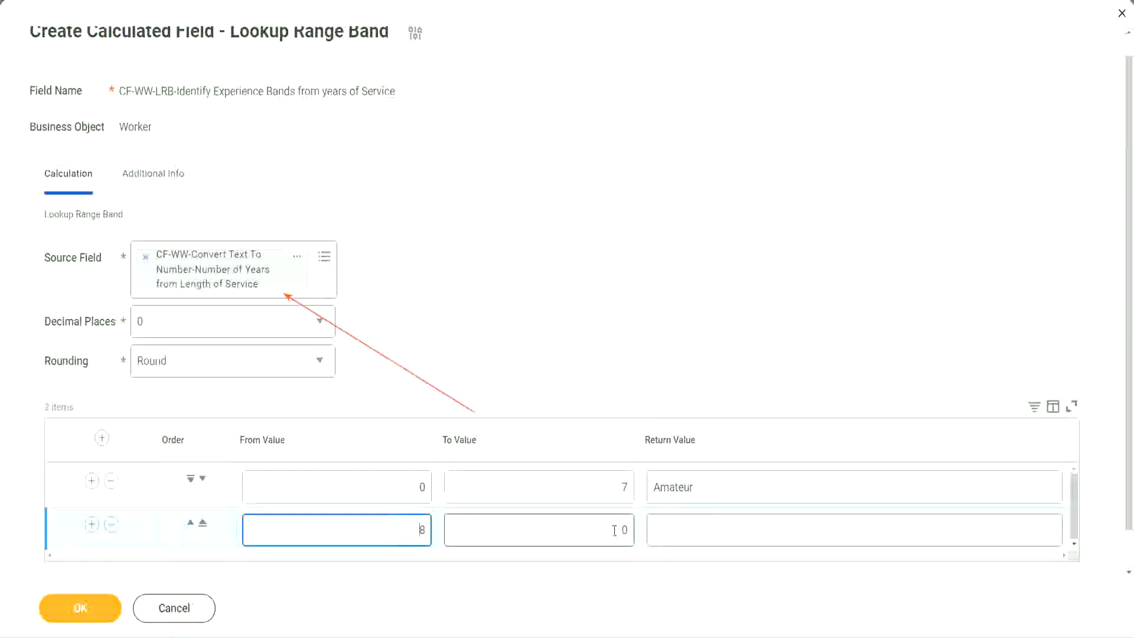
{"action": "left_click", "coordinate": [614, 530]}
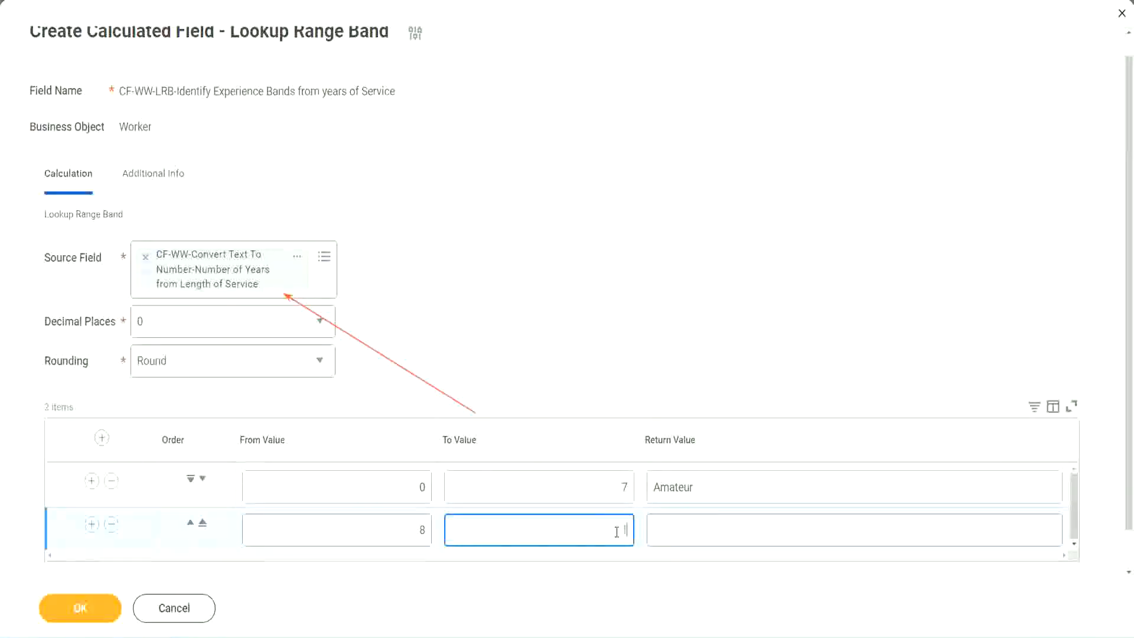
{"action": "type", "text": "15"}
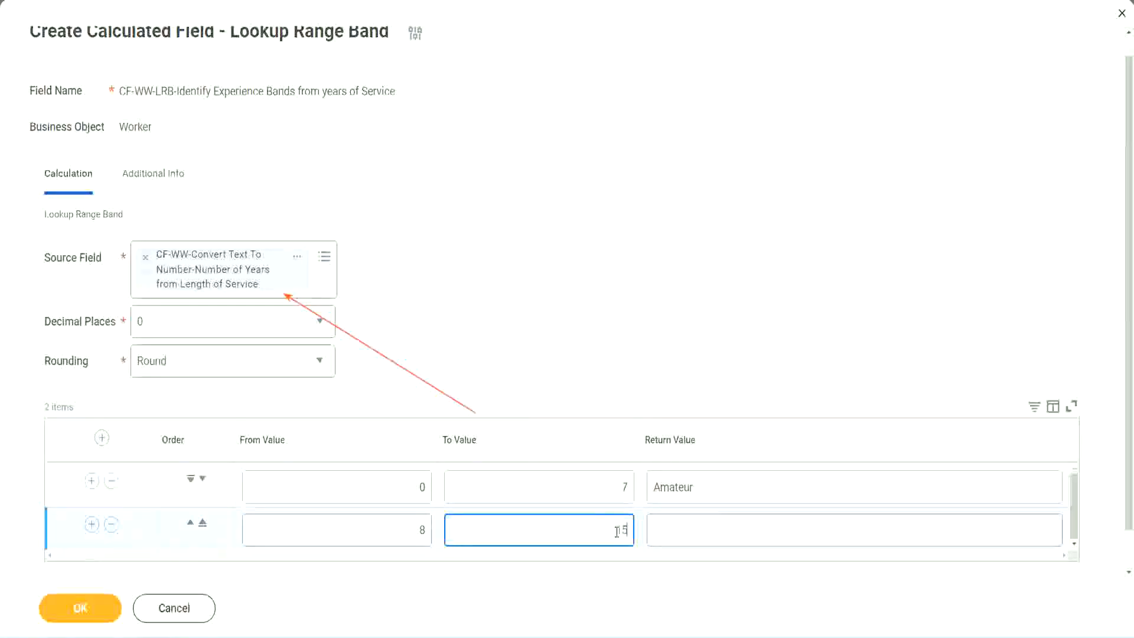
{"action": "left_click", "coordinate": [699, 527]}
{"action": "type", "text": "Ex"}
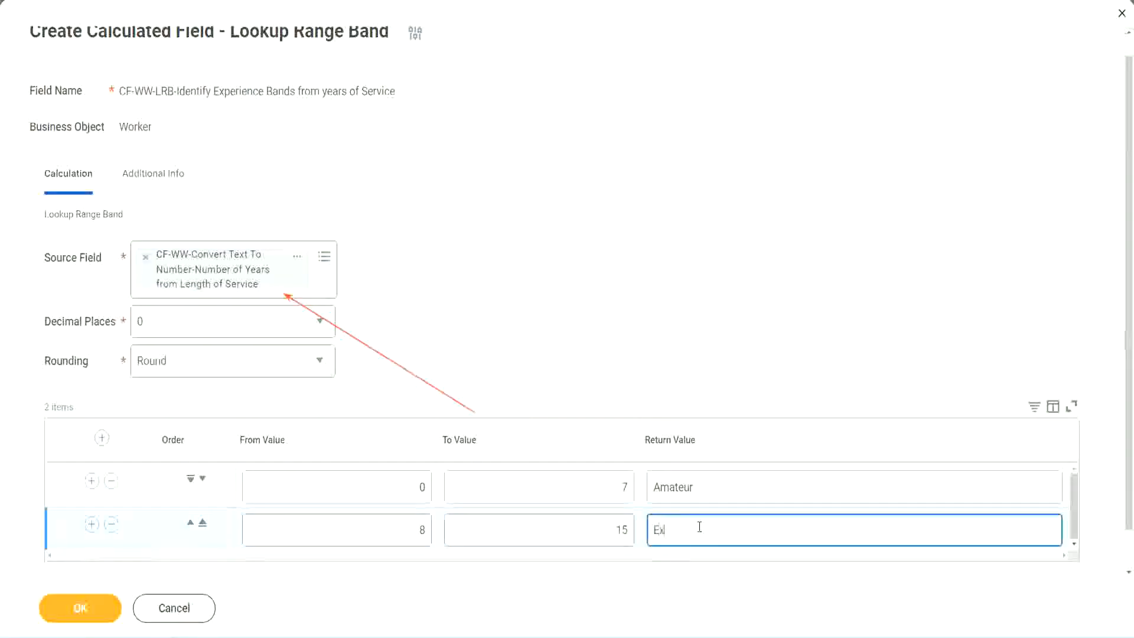
{"action": "type", "text": "perienced"}
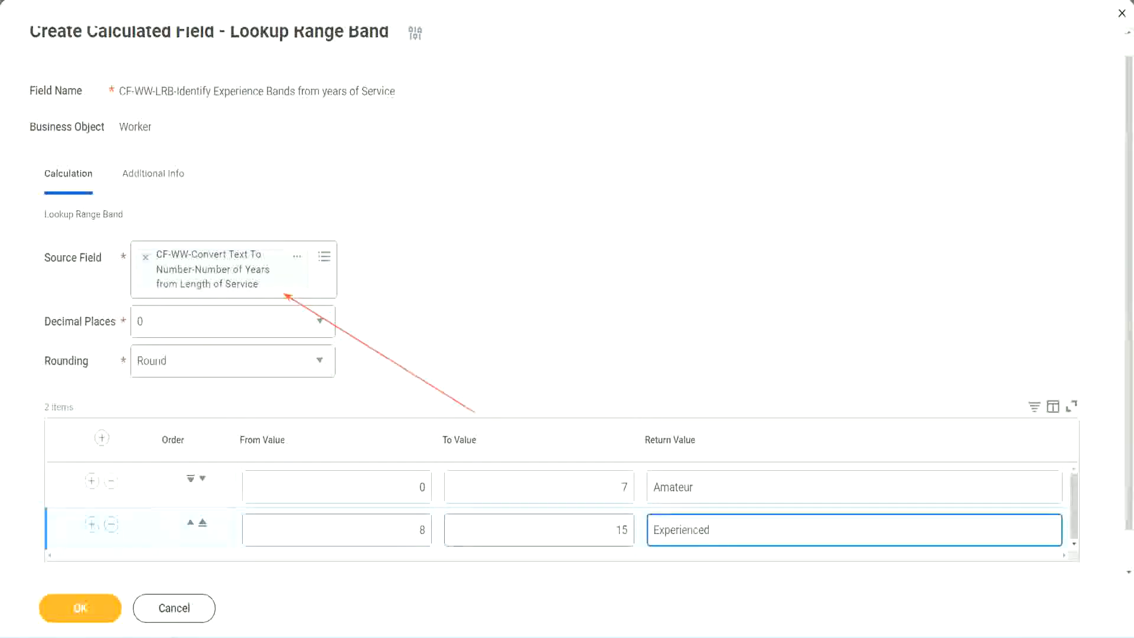
Step: Add a third range row from 16 to 30 with the return value Senior
{"action": "left_click", "coordinate": [91, 524]}
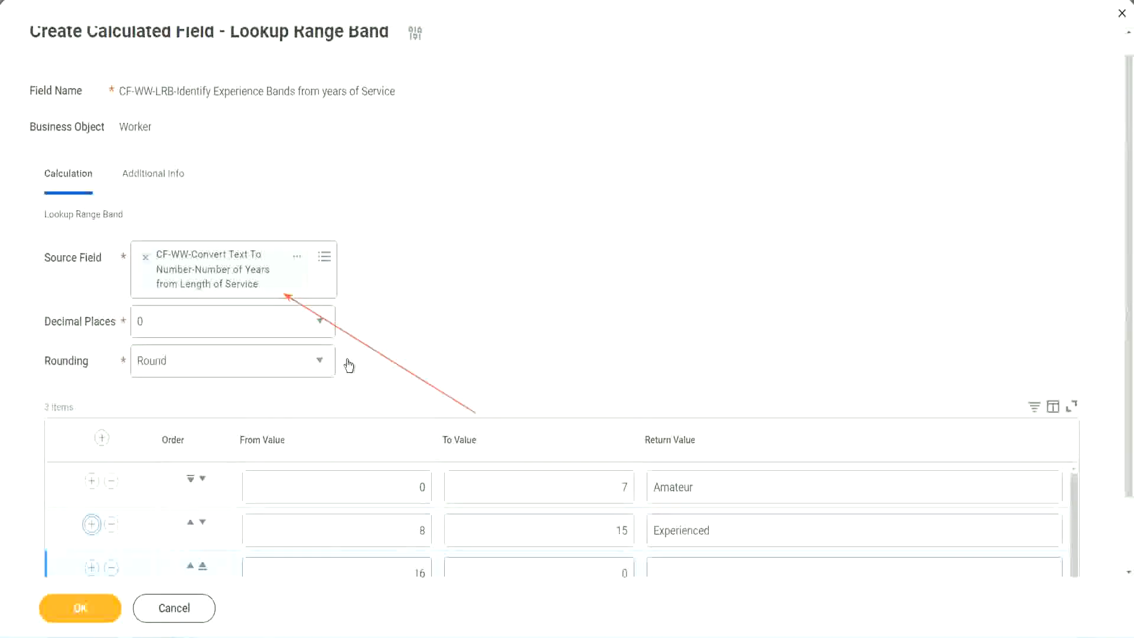
{"action": "scroll", "coordinate": [348, 367], "scroll_direction": "down", "scroll_amount": 2}
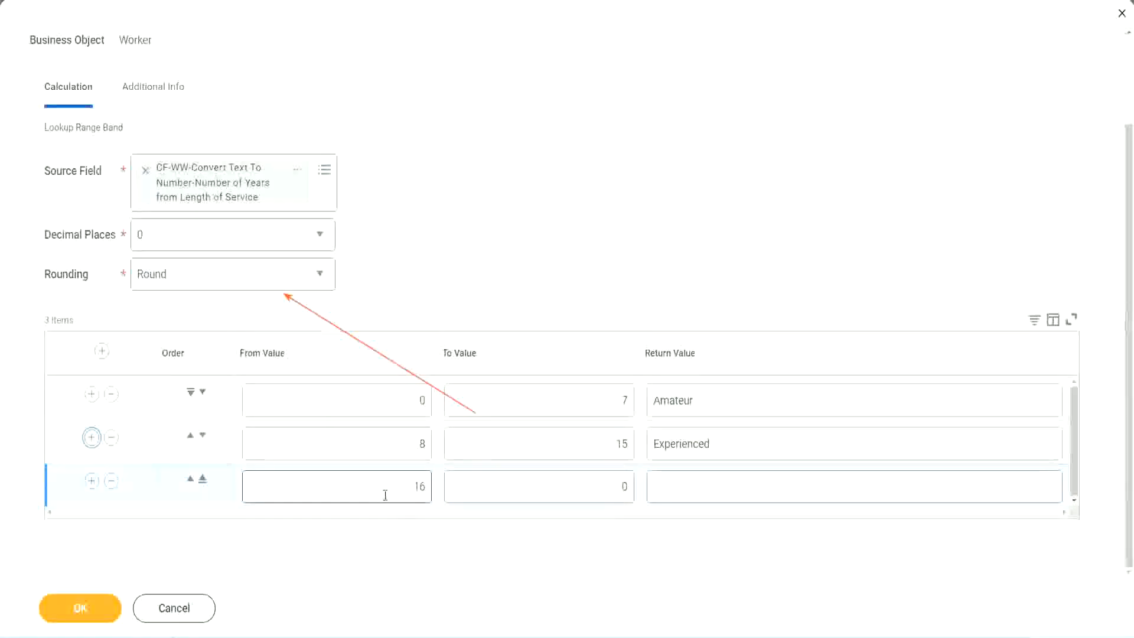
{"action": "left_click", "coordinate": [570, 487]}
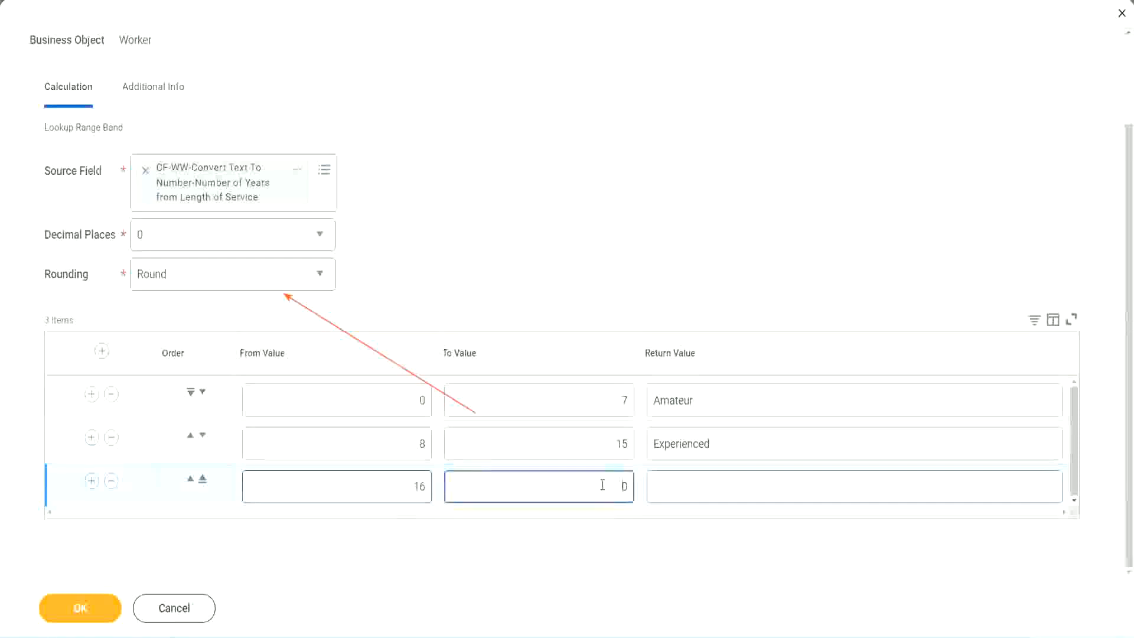
{"action": "type", "text": "3"}
{"action": "key", "text": "Tab"}
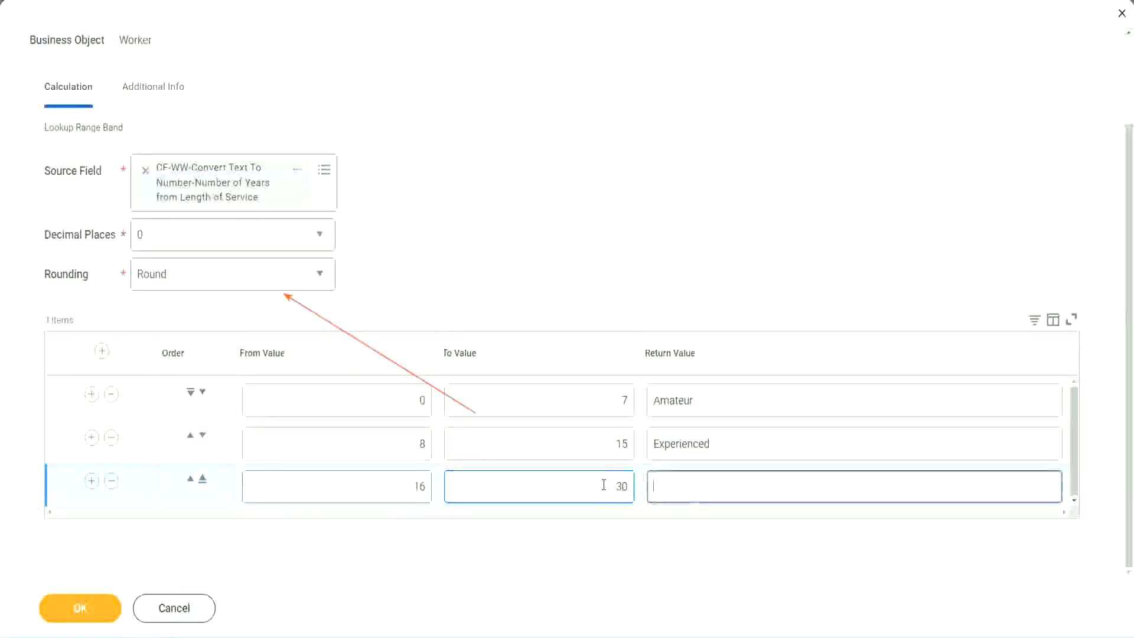
{"action": "type", "text": "L"}
{"action": "key", "text": "BackSpace"}
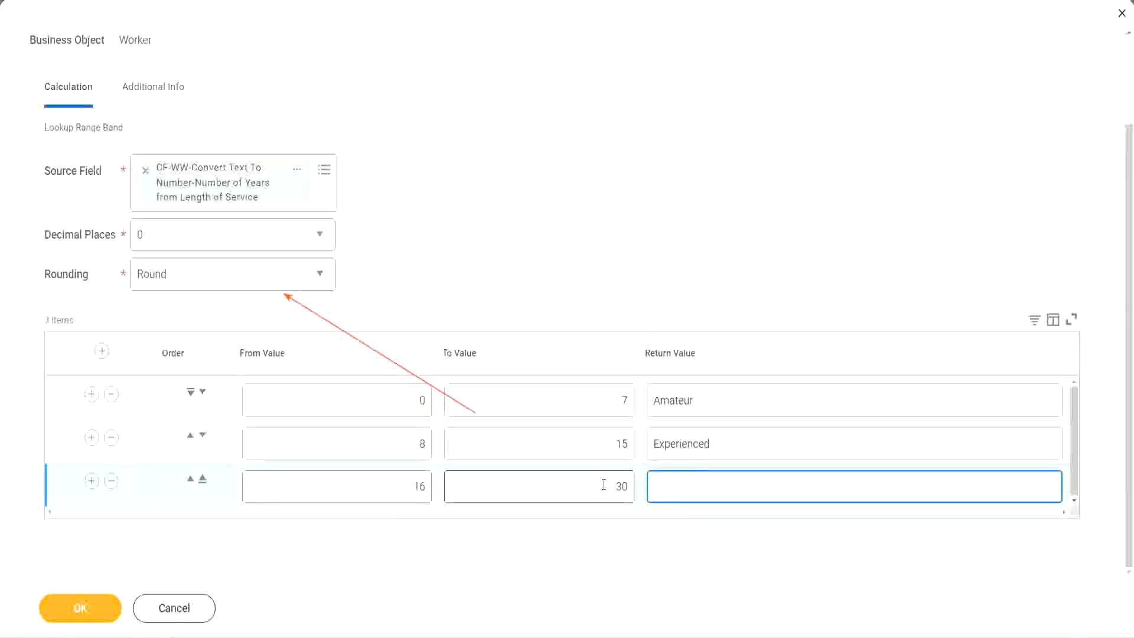
{"action": "type", "text": "Senior"}
Step: Add a fourth range row from 31 to 1000 with the return value Legend
{"action": "left_click", "coordinate": [91, 480]}
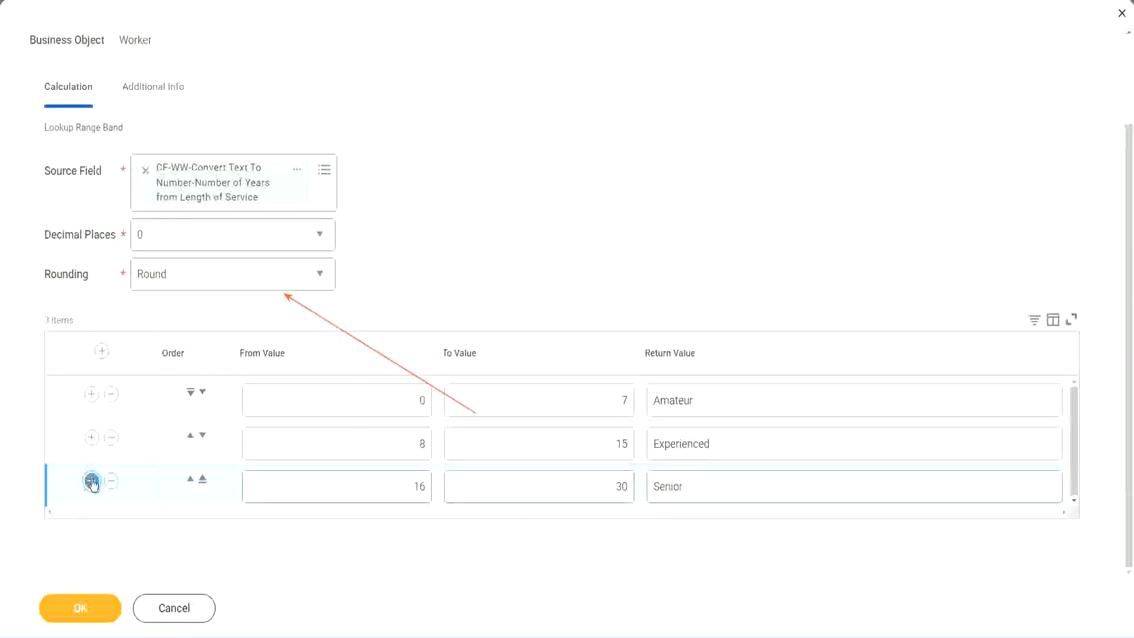
{"action": "scroll", "coordinate": [236, 458], "scroll_direction": "down", "scroll_amount": 1}
{"action": "double_click", "coordinate": [378, 480]}
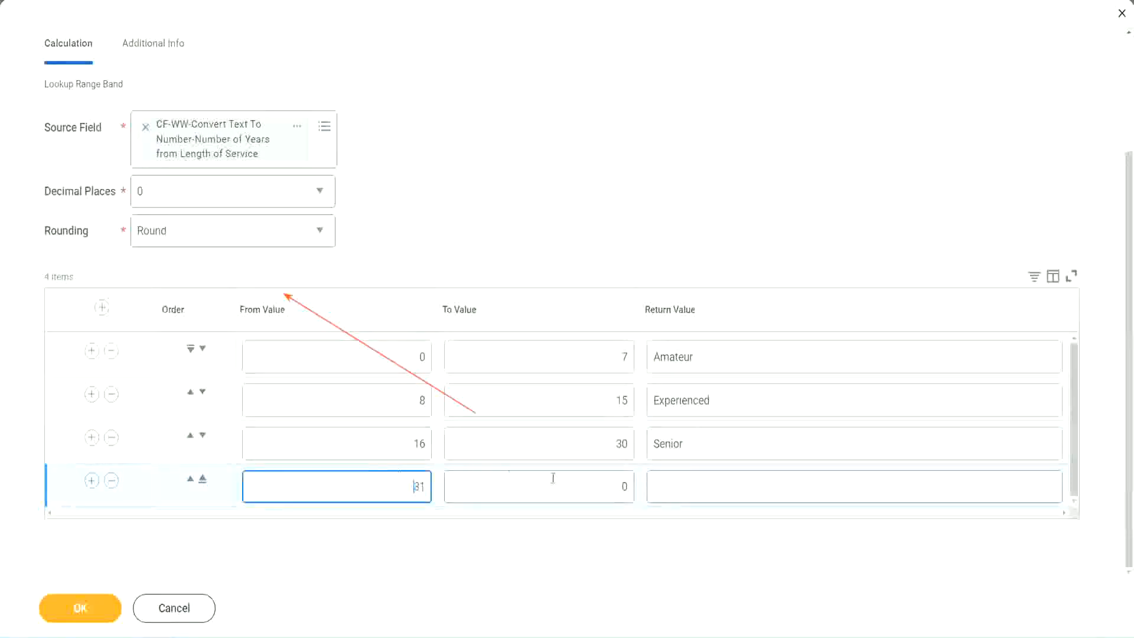
{"action": "left_click", "coordinate": [613, 485]}
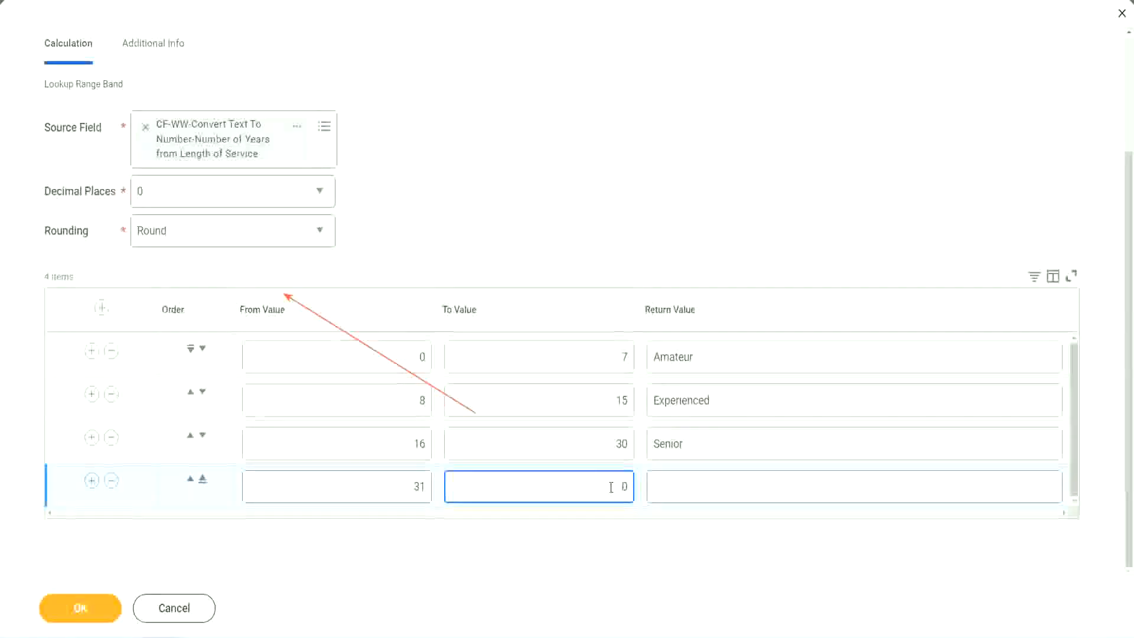
{"action": "type", "text": "1000"}
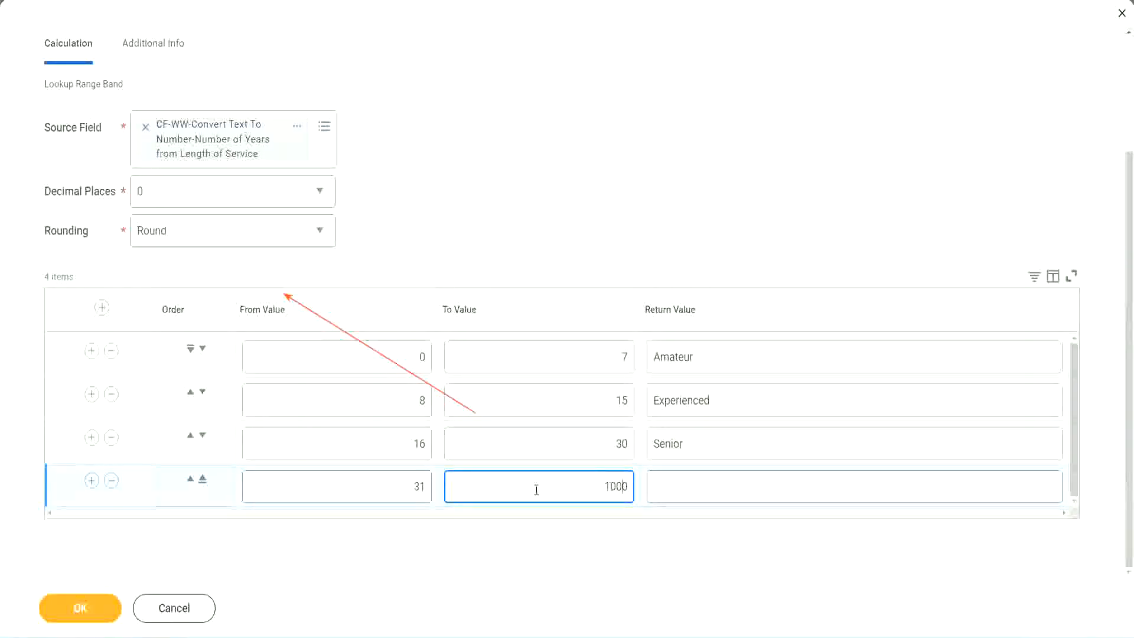
{"action": "left_click_drag", "start_coordinate": [590, 476], "coordinate": [654, 478]}
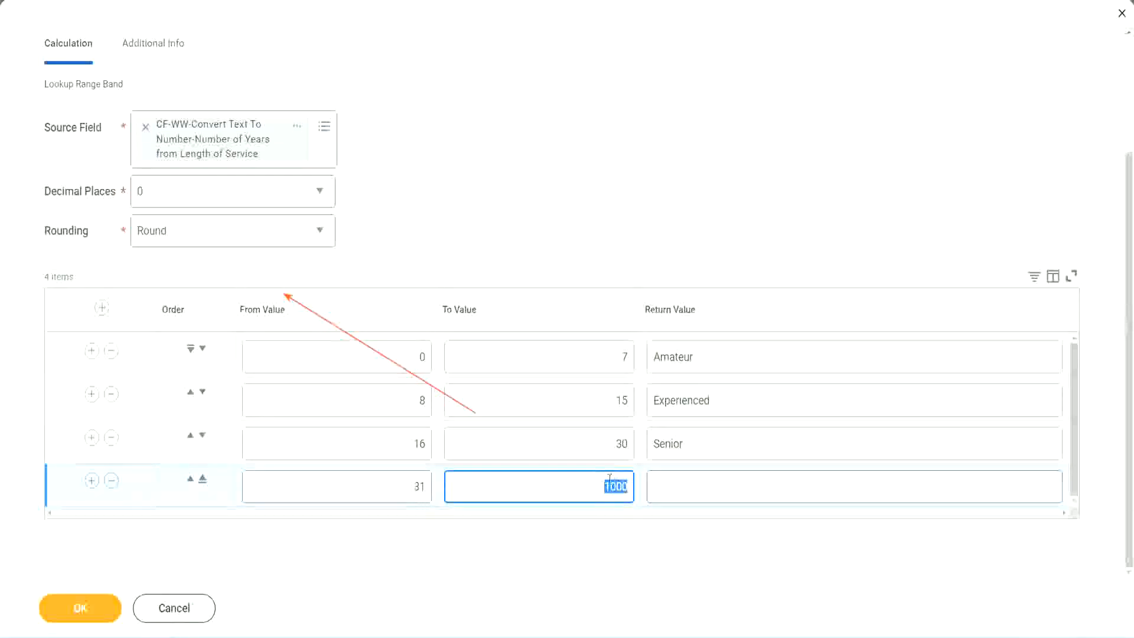
{"action": "left_click_drag", "start_coordinate": [600, 482], "coordinate": [636, 483]}
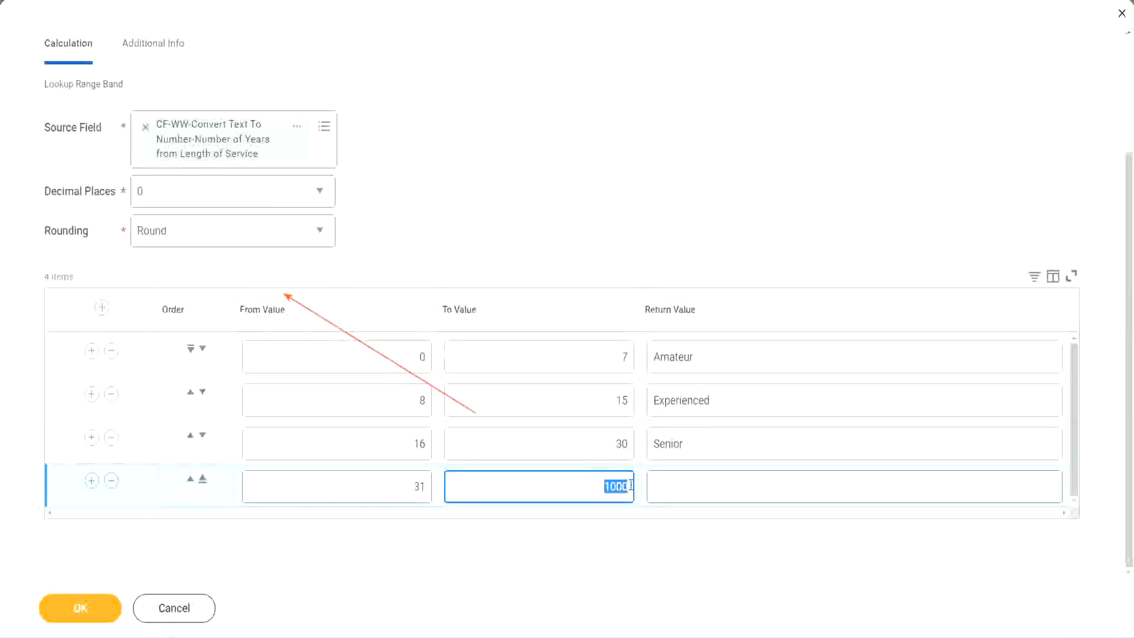
{"action": "left_click", "coordinate": [708, 487]}
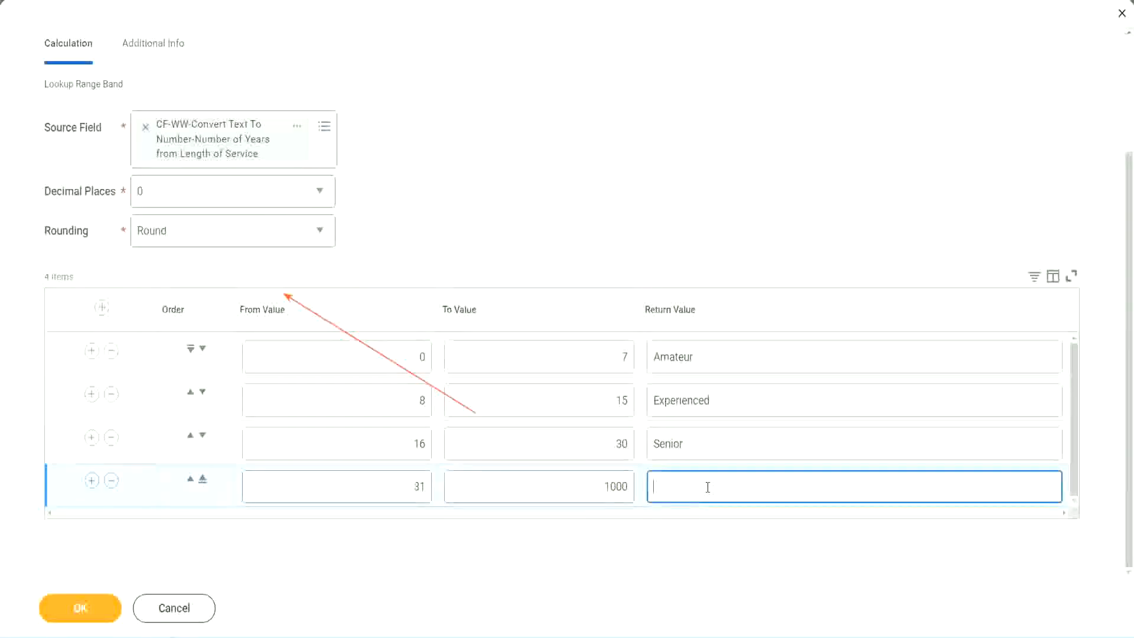
{"action": "type", "text": "Legend"}
{"action": "left_click", "coordinate": [529, 195]}
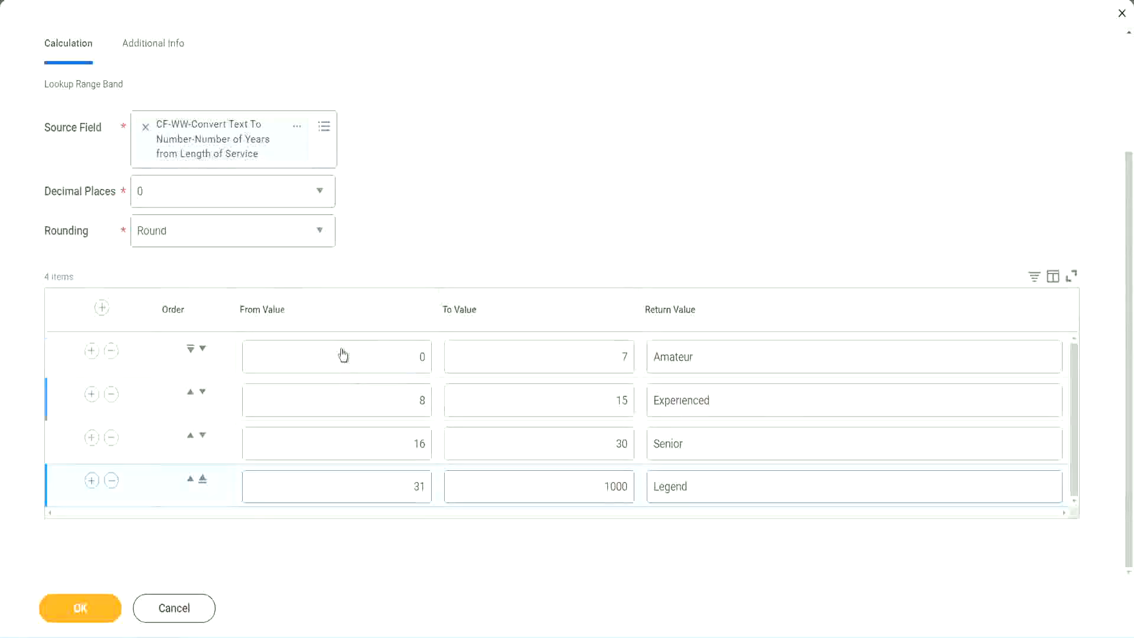
Step: Review the return values of all four range rows and the limits of the Amateur row
{"action": "left_click", "coordinate": [737, 356]}
{"action": "left_click", "coordinate": [733, 401]}
{"action": "left_click", "coordinate": [713, 449]}
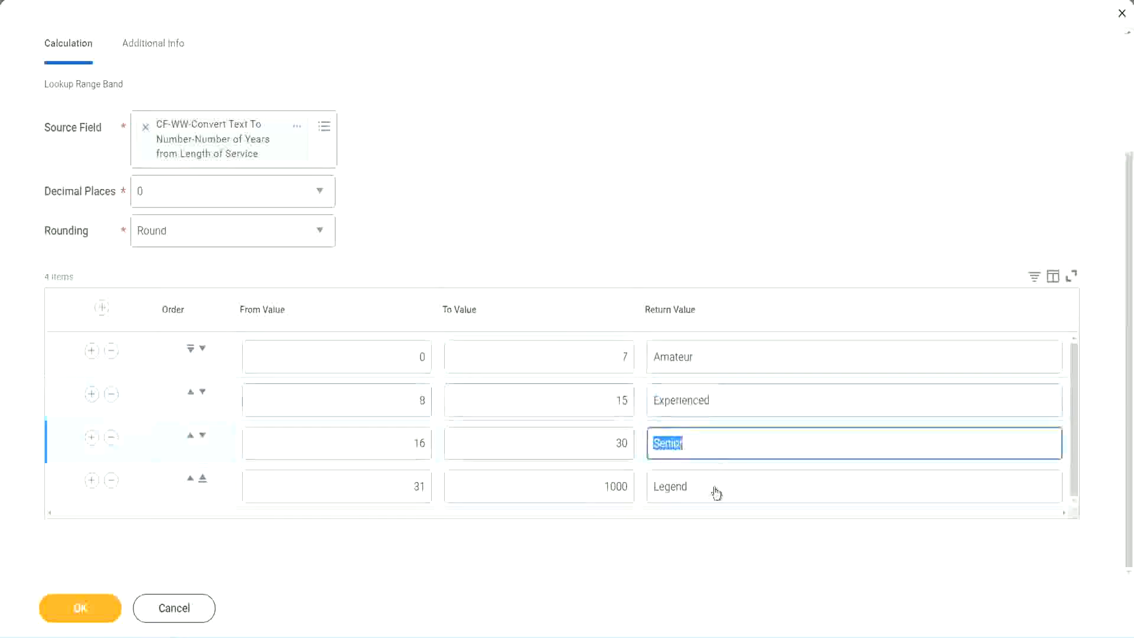
{"action": "left_click", "coordinate": [714, 489]}
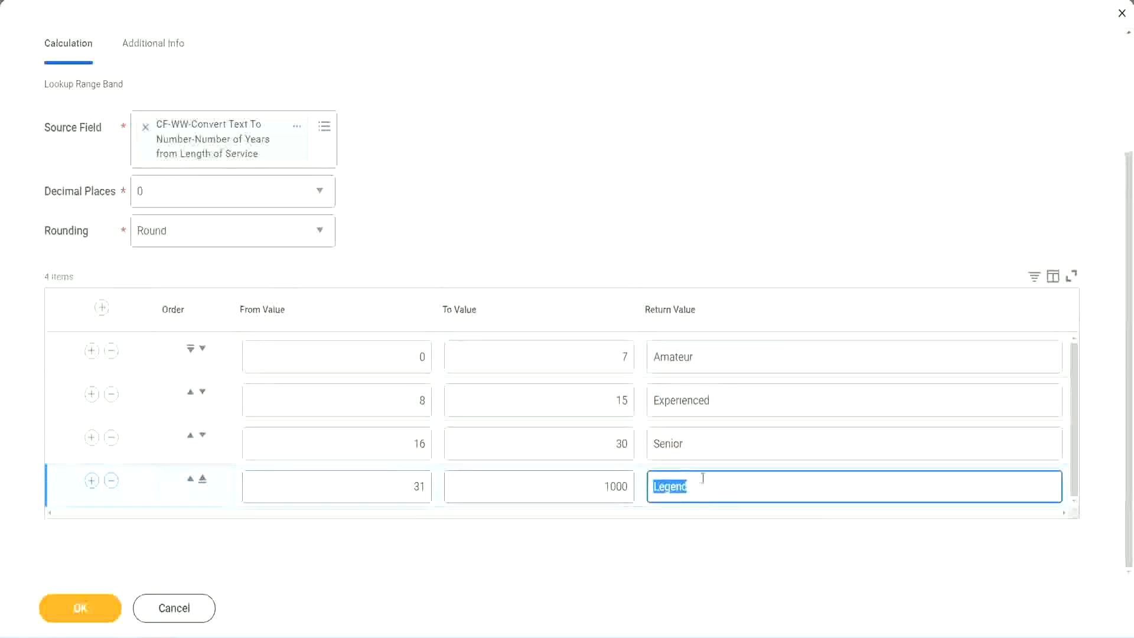
{"action": "left_click", "coordinate": [362, 362]}
{"action": "left_click", "coordinate": [581, 349]}
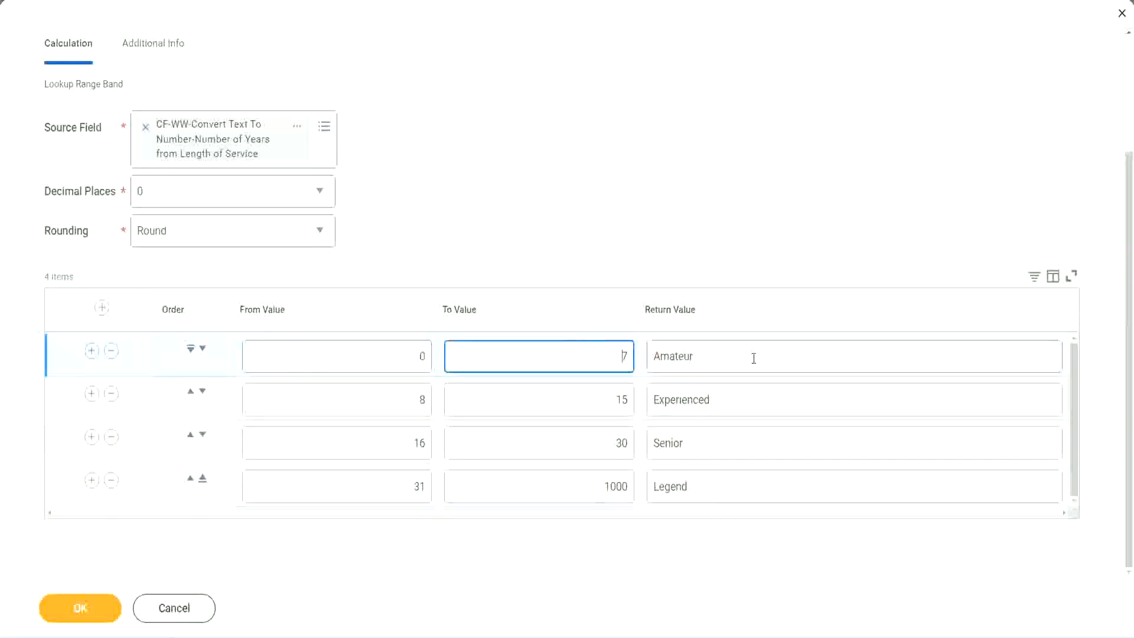
{"action": "left_click", "coordinate": [752, 356]}
{"action": "left_click", "coordinate": [734, 398]}
{"action": "left_click", "coordinate": [722, 452]}
{"action": "left_click", "coordinate": [713, 486]}
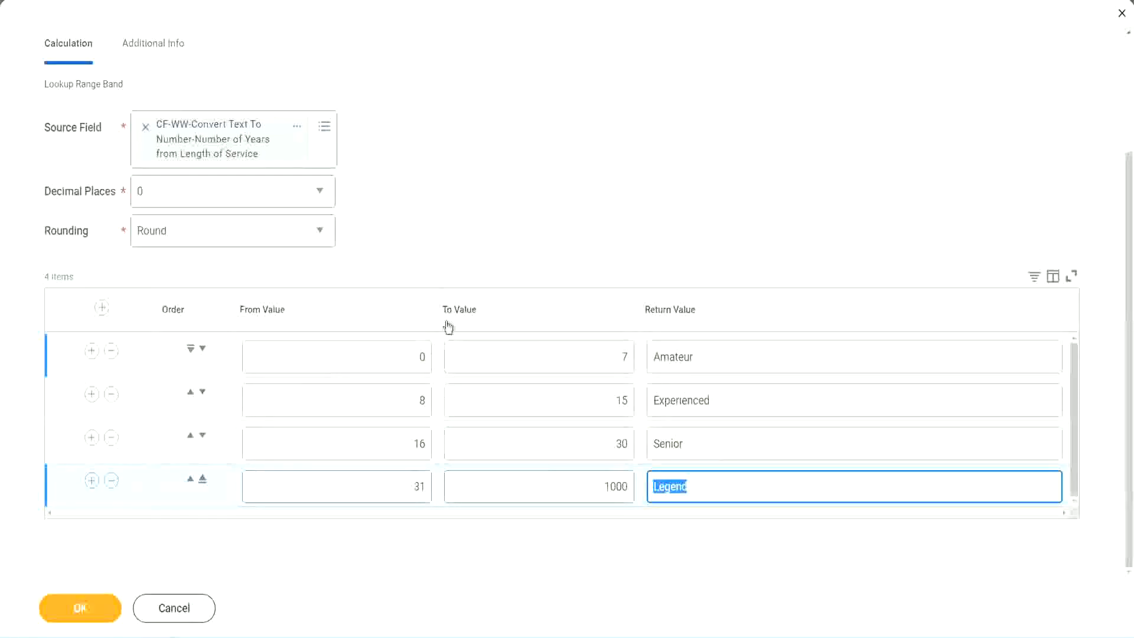
{"action": "left_click", "coordinate": [527, 253]}
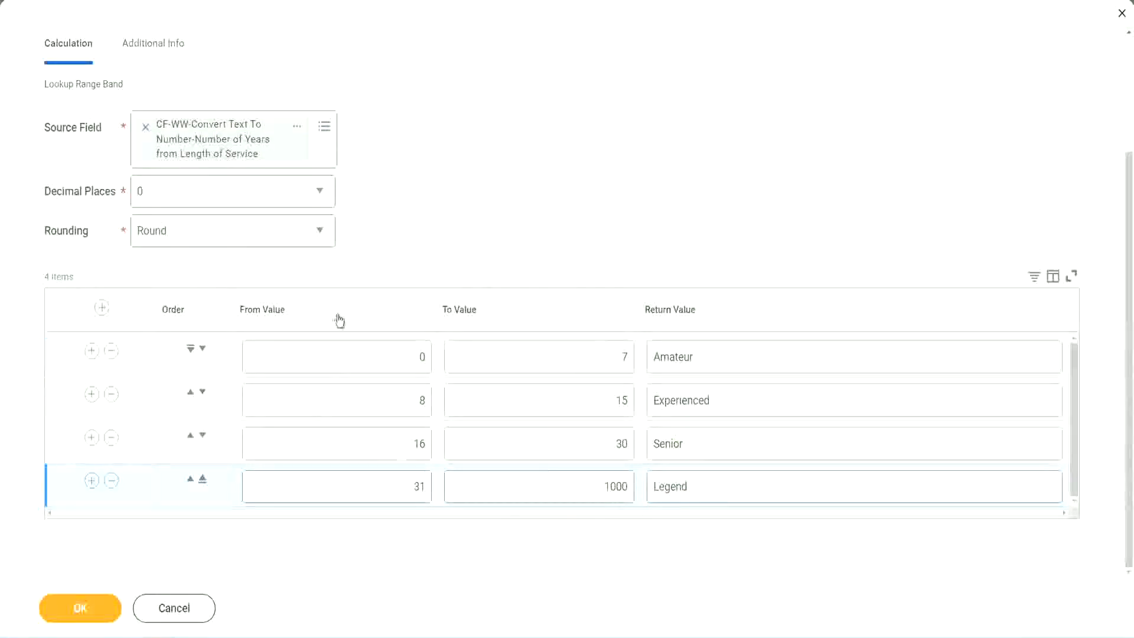
Step: Save the calculated field and use the shortcut options of its linked name in the save confirmation
{"action": "left_click", "coordinate": [79, 607]}
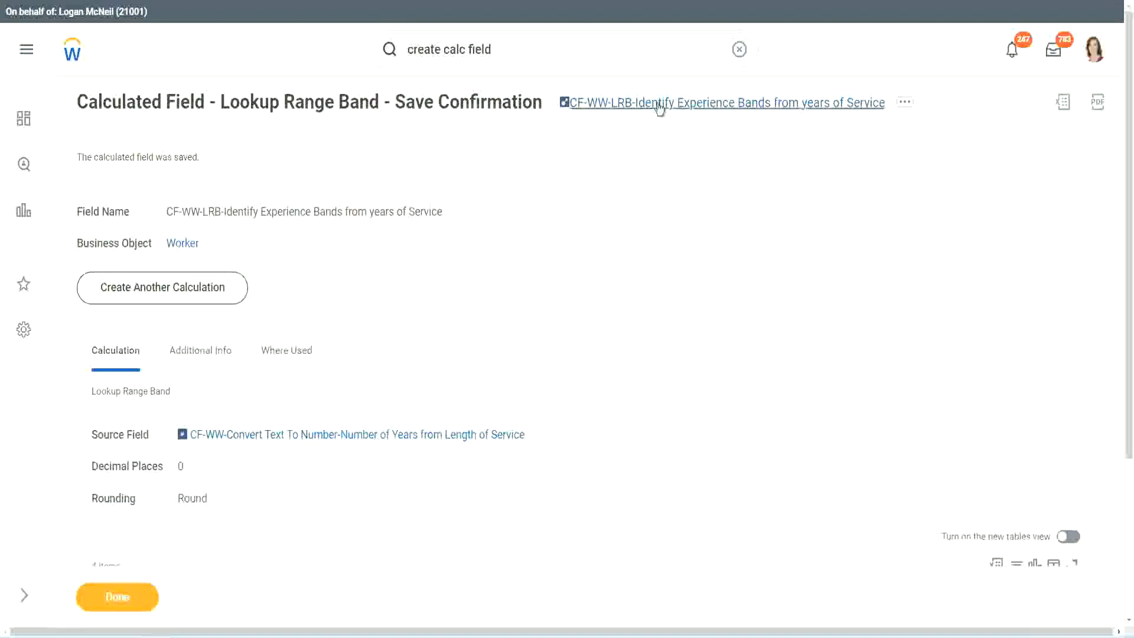
{"action": "right_click", "coordinate": [657, 109]}
{"action": "left_click", "coordinate": [672, 170]}
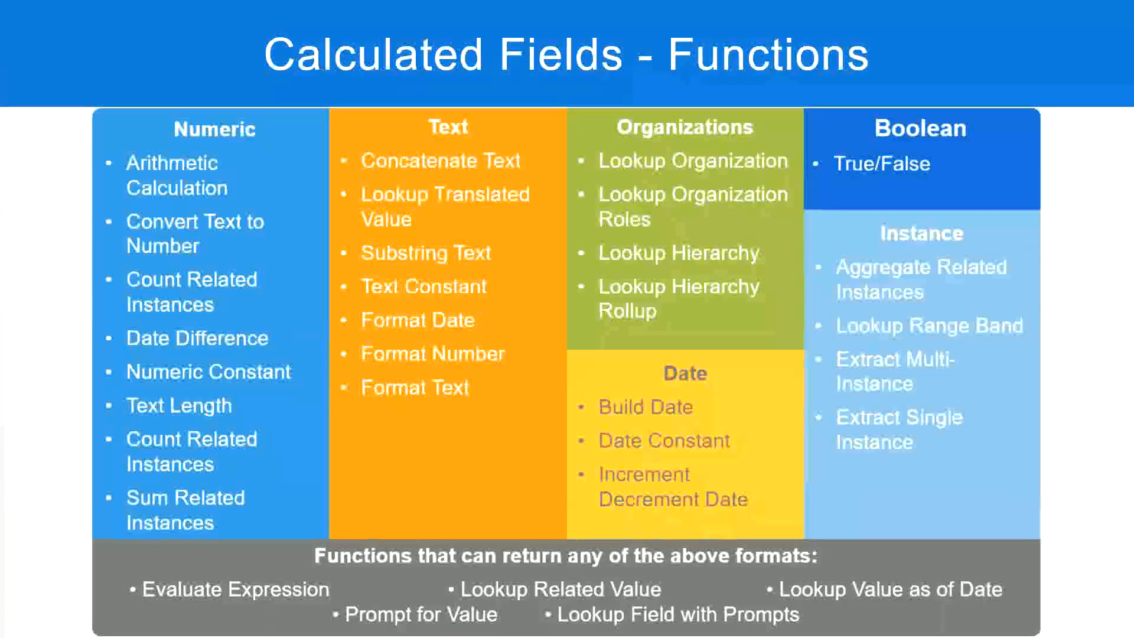
Step: Switch to the Notepad++ notes and add the amount 10,000 USD on a new line below the Eval Expression entry
{"action": "key", "text": "alt+Tab"}
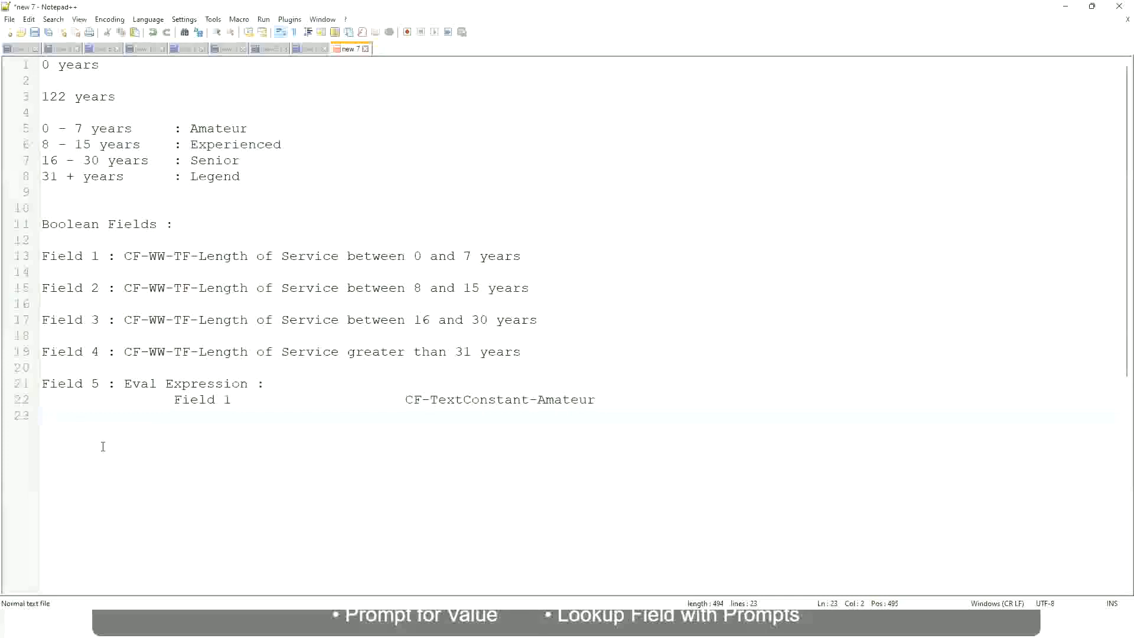
{"action": "key", "text": "Return"}
{"action": "key", "text": "Return"}
{"action": "key", "text": "Return"}
{"action": "key", "text": "BackSpace"}
{"action": "type", "text": "10,000 USD"}
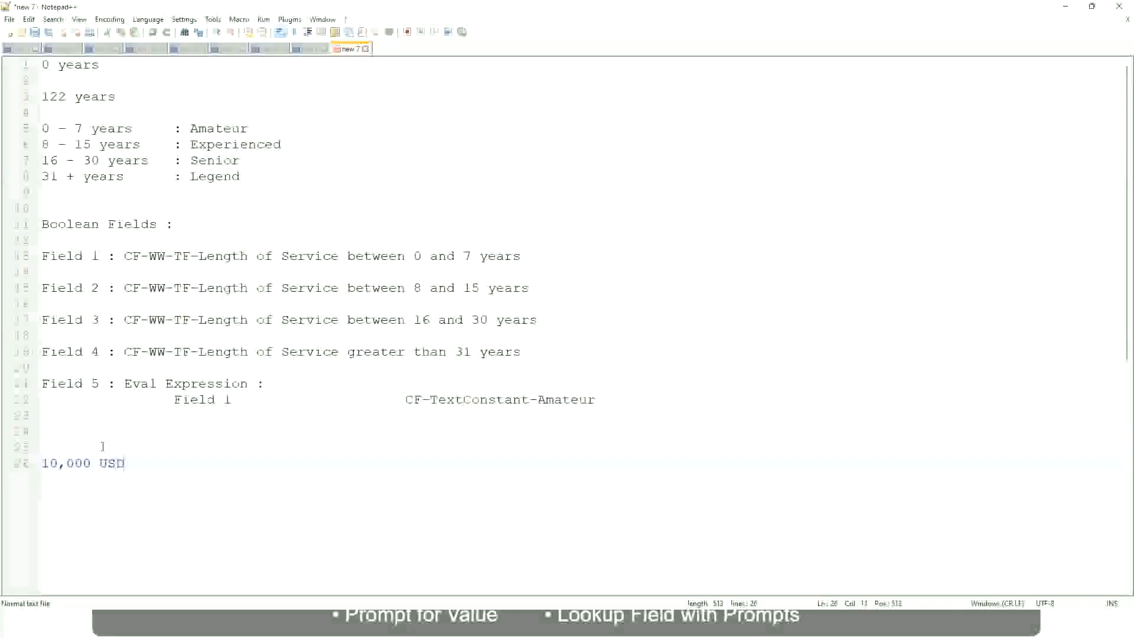
Step: Add 1,000,000 USD with wide spacing after 10,000 USD on the same line, and leave a blank line below
{"action": "key", "text": "Tab"}
{"action": "key", "text": "Tab"}
{"action": "key", "text": "Tab"}
{"action": "key", "text": "Tab"}
{"action": "key", "text": "Tab"}
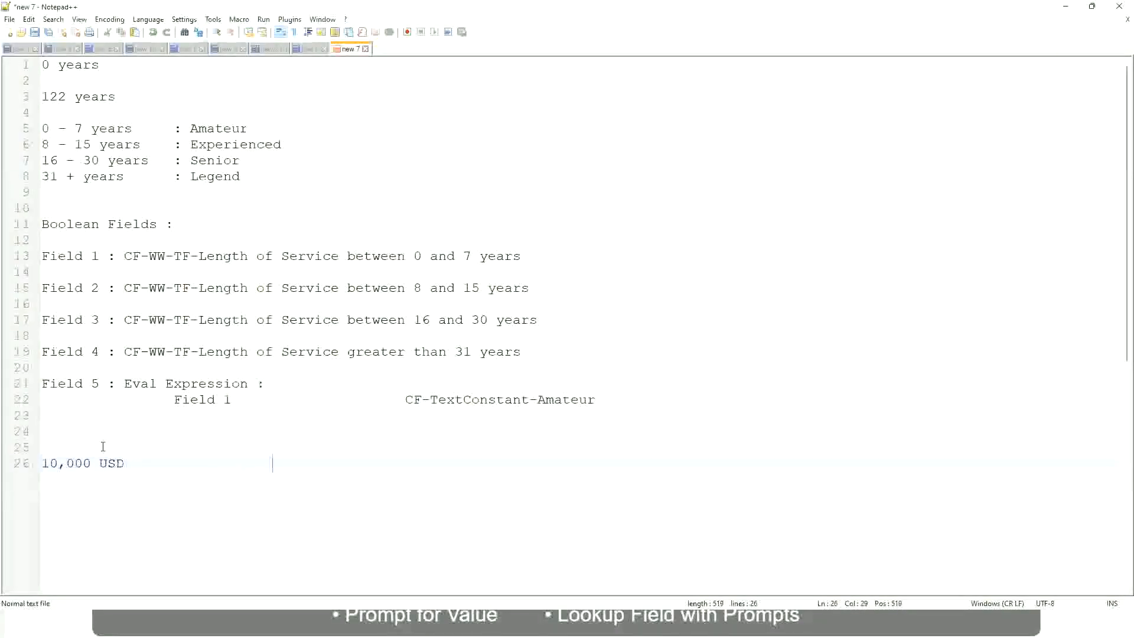
{"action": "type", "text": "1,000,000"}
{"action": "key", "text": "Left"}
{"action": "key", "text": "Left"}
{"action": "key", "text": "Left"}
{"action": "key", "text": "Left"}
{"action": "key", "text": "Left"}
{"action": "key", "text": "Left"}
{"action": "key", "text": "Left"}
{"action": "key", "text": "Left"}
{"action": "key", "text": "Right"}
{"action": "key", "text": "Right"}
{"action": "key", "text": "Right"}
{"action": "key", "text": "Right"}
{"action": "key", "text": "Right"}
{"action": "key", "text": "Right"}
{"action": "key", "text": "Right"}
{"action": "key", "text": "Right"}
{"action": "key", "text": "Right"}
{"action": "key", "text": "Right"}
{"action": "key", "text": "Right"}
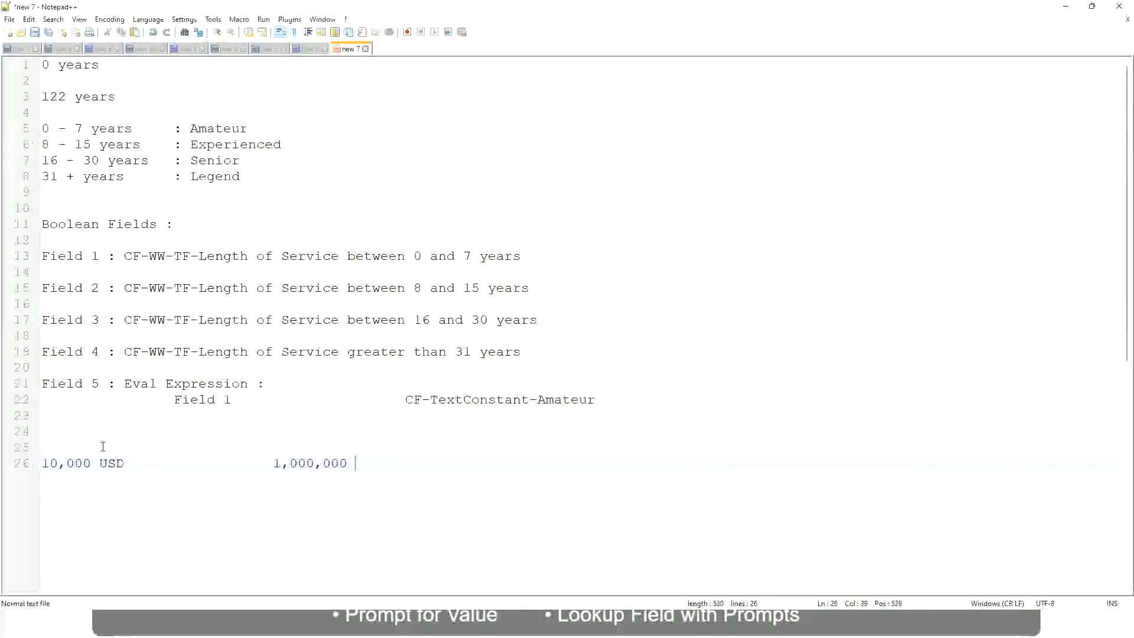
{"action": "type", "text": "USD"}
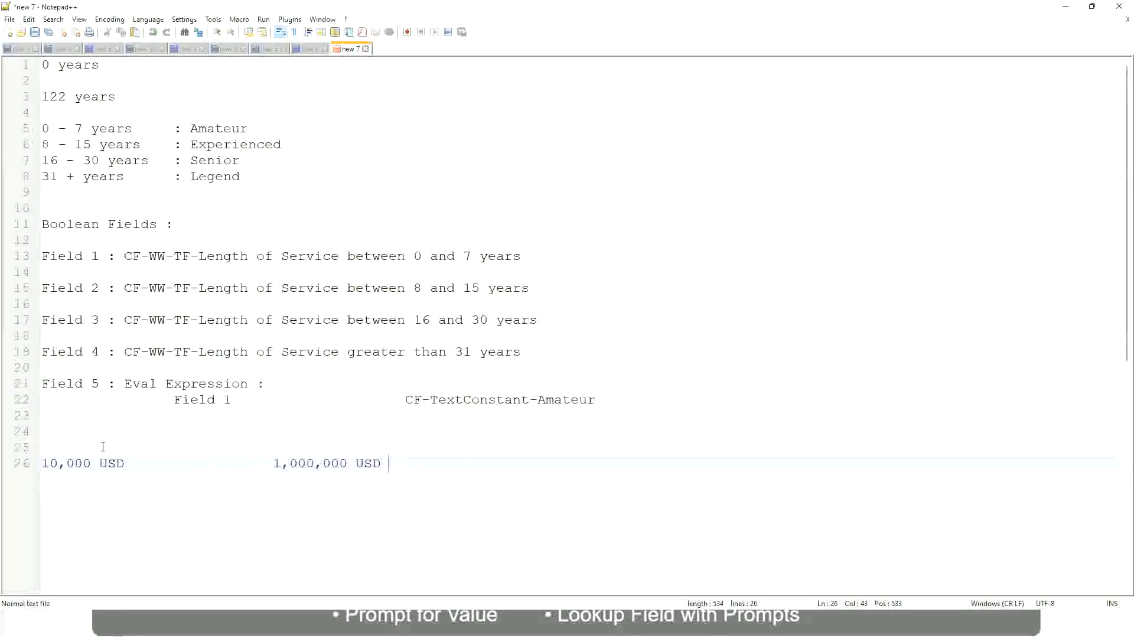
{"action": "key", "text": "Return"}
{"action": "key", "text": "Return"}
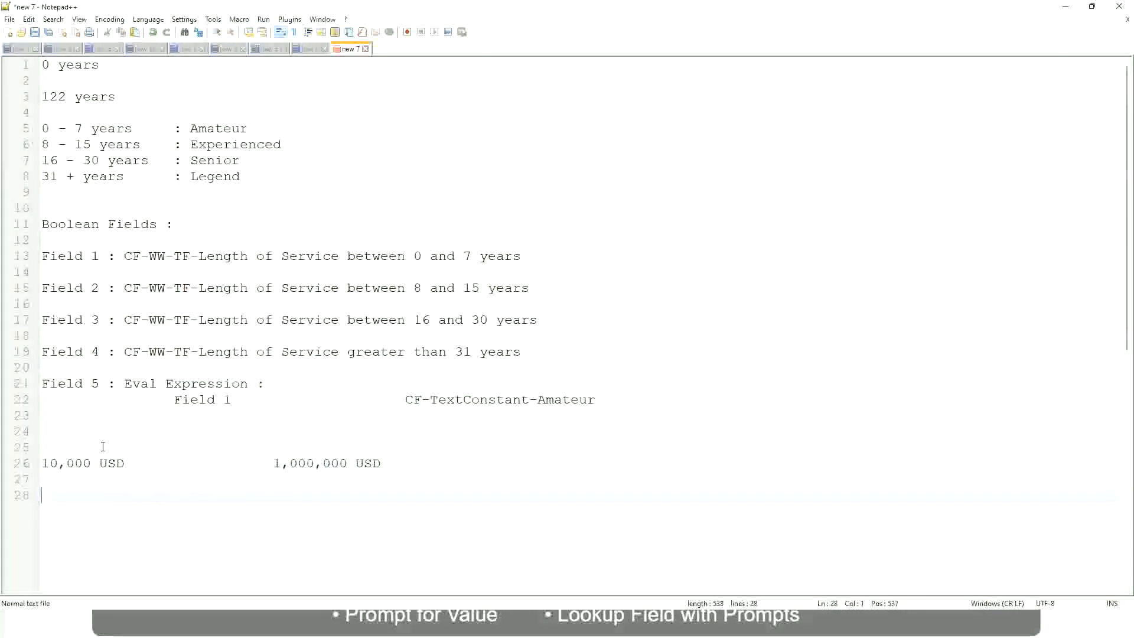
Step: Add the first salary-style band to the notes below the USD amounts as 10 - 50,000 with the label ": Low" after wide spacing
{"action": "type", "text": "10 - 50,000"}
{"action": "key", "text": "Tab"}
{"action": "key", "text": "Tab"}
{"action": "key", "text": "Tab"}
{"action": "key", "text": "Tab"}
{"action": "type", "text": ": Low"}
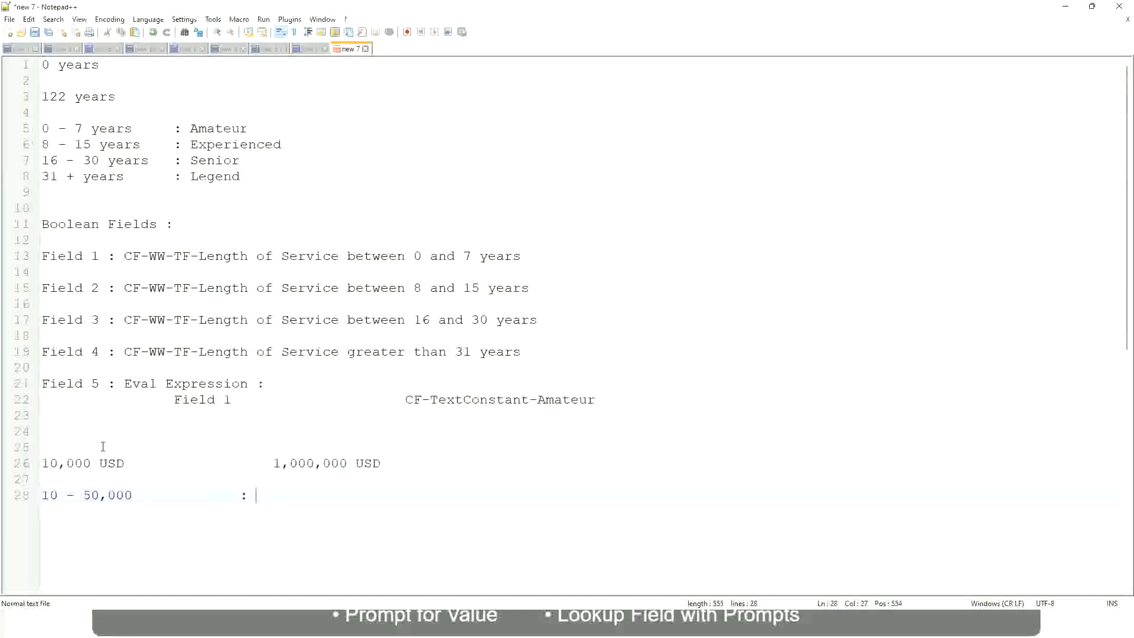
{"action": "key", "text": "Return"}
{"action": "key", "text": "Return"}
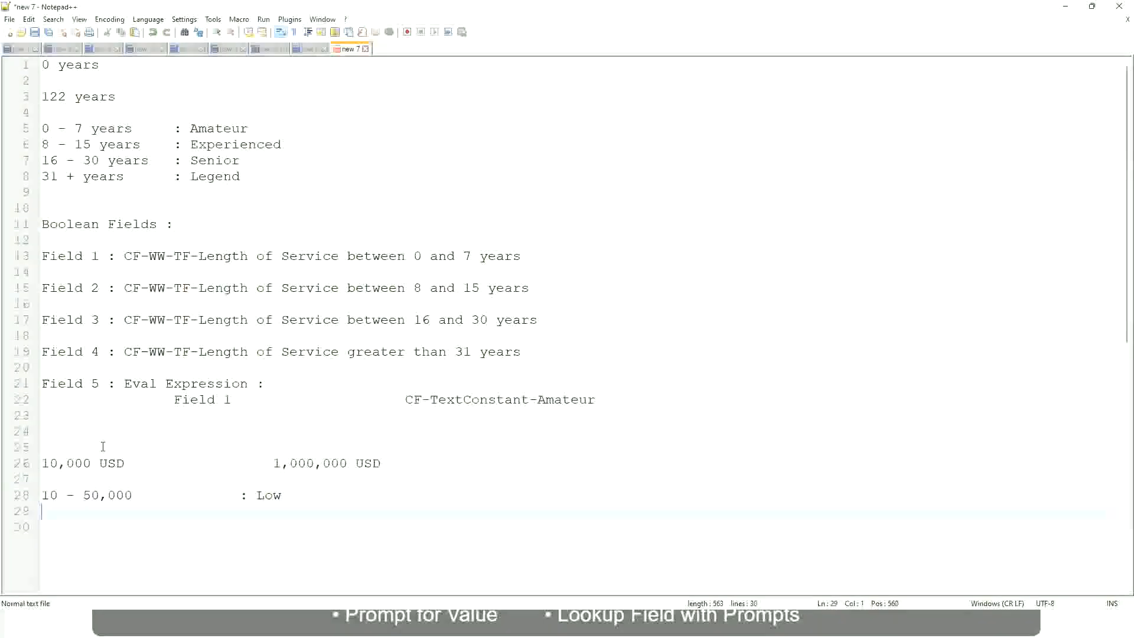
Step: Add the band 50,001 - 150,000 on the line below, with ": Medium" aligned under the Low label
{"action": "key", "text": "Up"}
{"action": "type", "text": "50,001 - 150,000"}
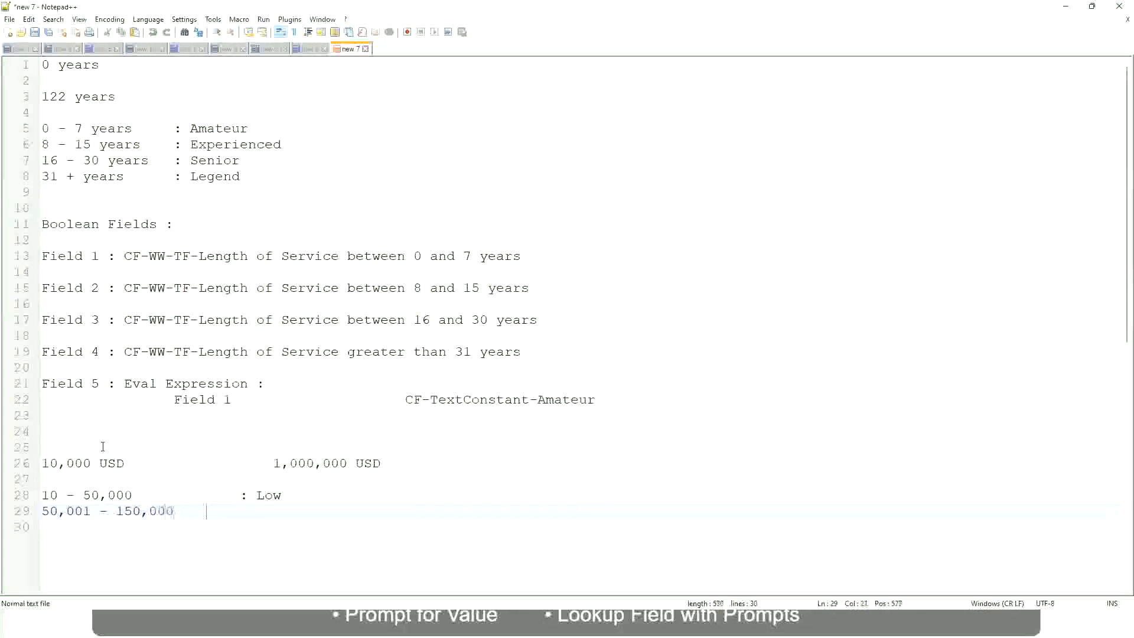
{"action": "key", "text": "Tab"}
{"action": "key", "text": "Tab"}
{"action": "type", "text": ": Medium"}
{"action": "key", "text": "Return"}
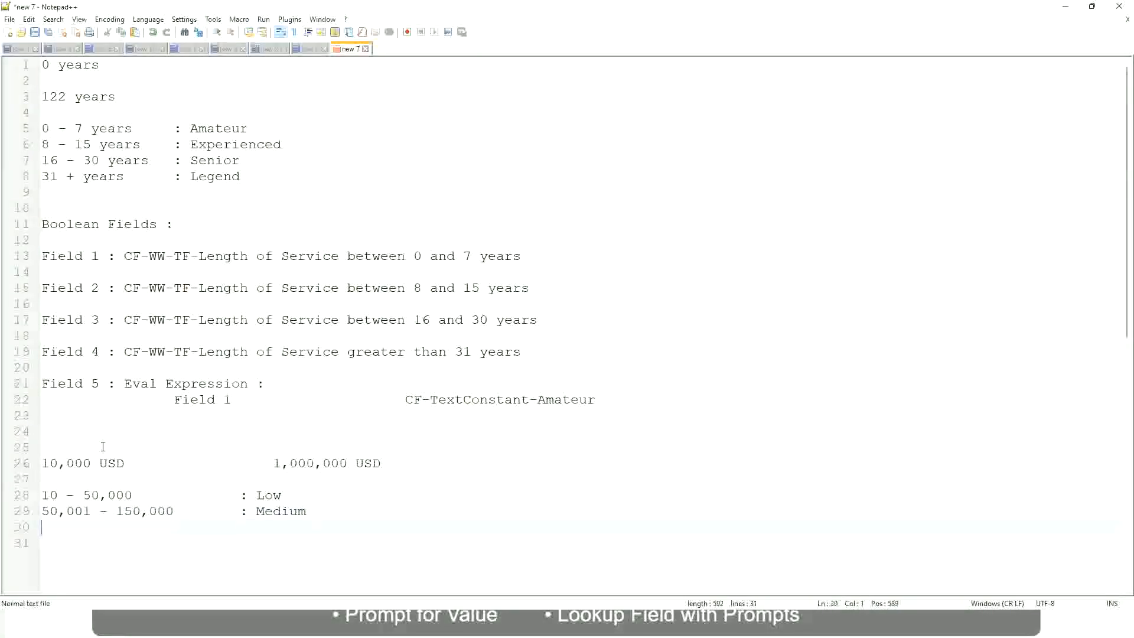
Step: Add the last band > 150,000 on the line below, with ": High" aligned under the Medium label
{"action": "type", "text": "> 150,000"}
{"action": "key", "text": "Tab"}
{"action": "key", "text": "Tab"}
{"action": "key", "text": "Tab"}
{"action": "key", "text": "Tab"}
{"action": "type", "text": ": High"}
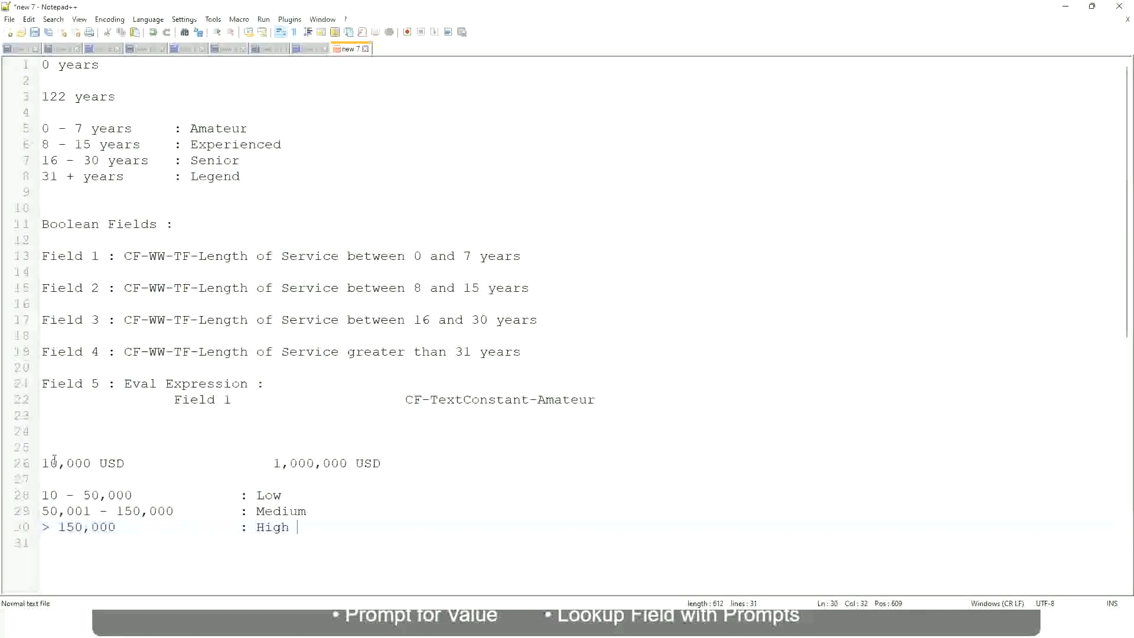
Step: Examine the two USD limit amounts against the Low, Medium and High bands listed below them
{"action": "left_click", "coordinate": [36, 463]}
{"action": "left_click", "coordinate": [36, 463]}
{"action": "left_click", "coordinate": [49, 463]}
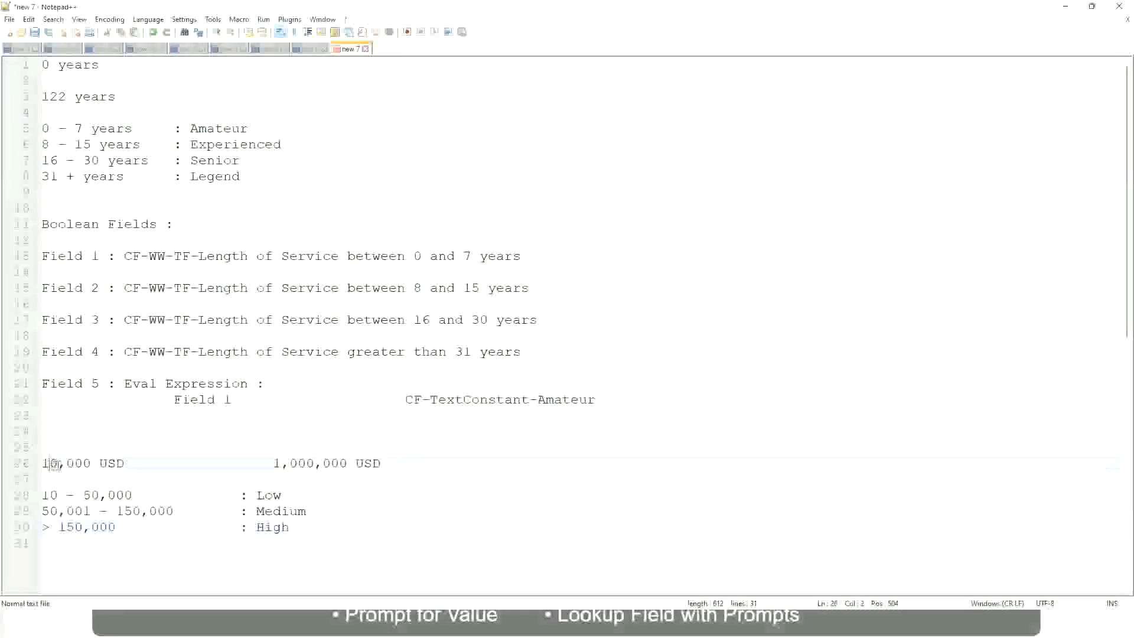
{"action": "double_click", "coordinate": [338, 464]}
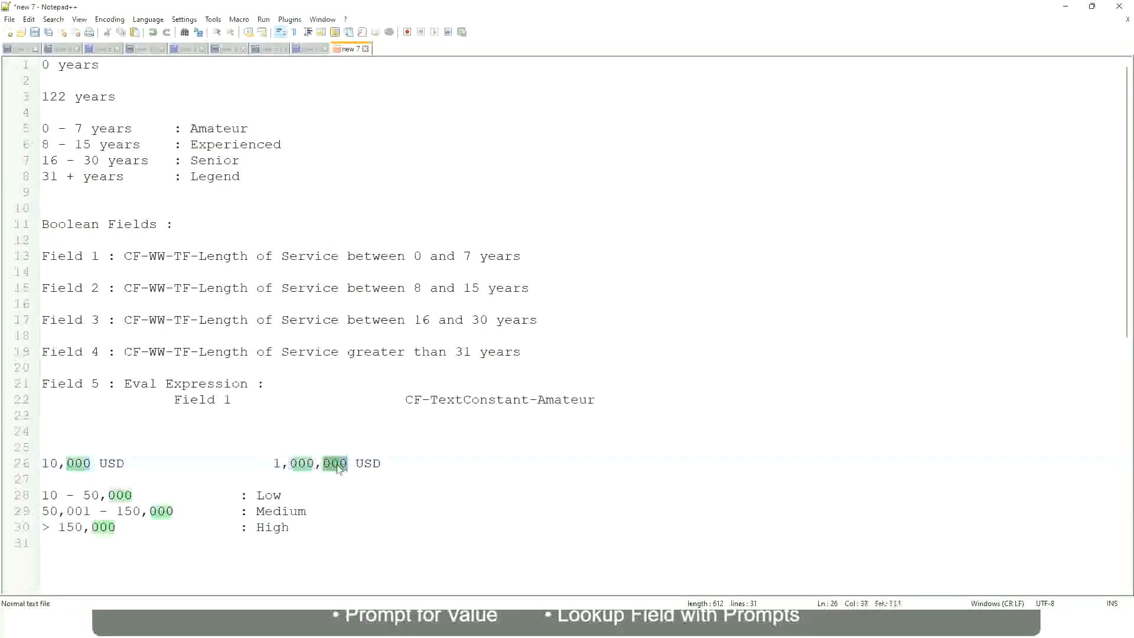
{"action": "left_click", "coordinate": [220, 513]}
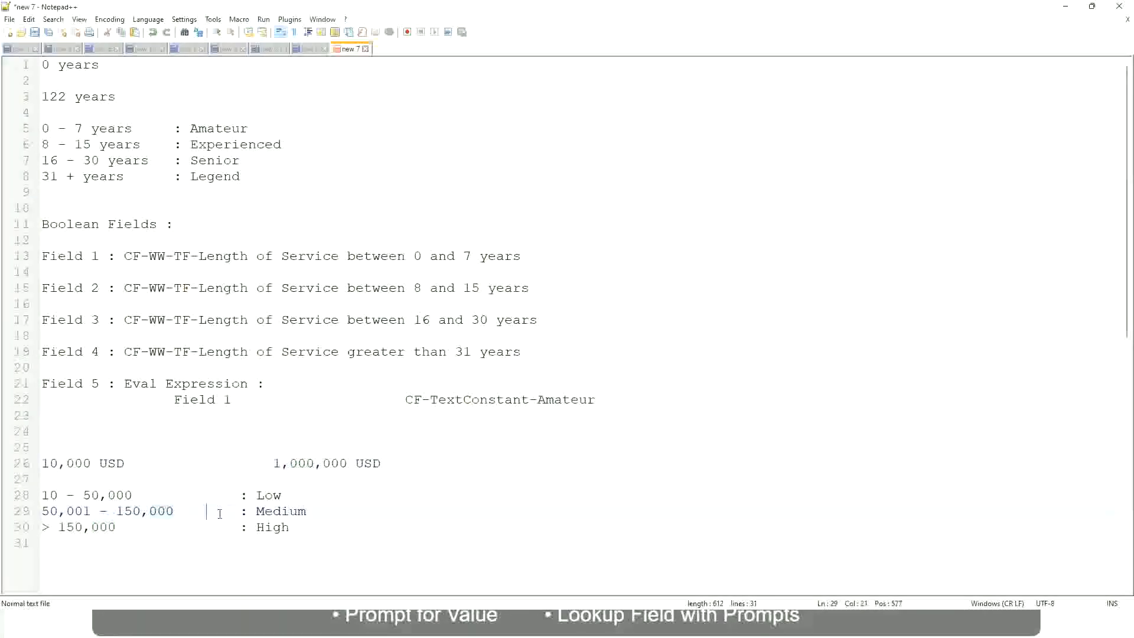
{"action": "left_click", "coordinate": [36, 463]}
{"action": "left_click", "coordinate": [351, 467]}
{"action": "left_click", "coordinate": [273, 496]}
{"action": "left_click", "coordinate": [273, 529]}
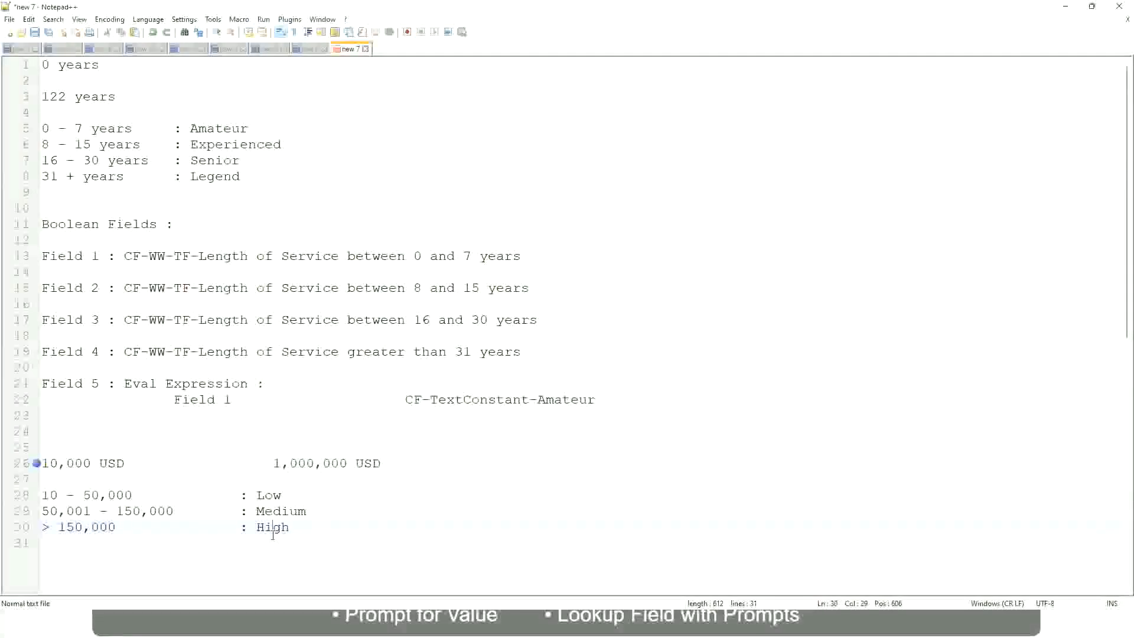
{"action": "left_click", "coordinate": [176, 482]}
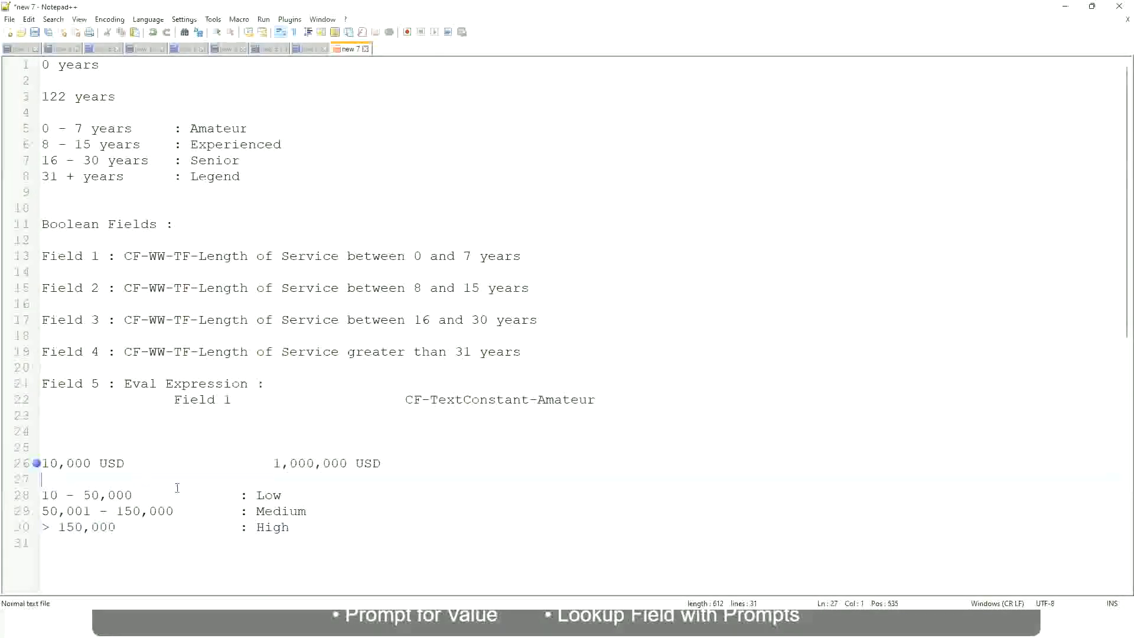
{"action": "left_click", "coordinate": [290, 525]}
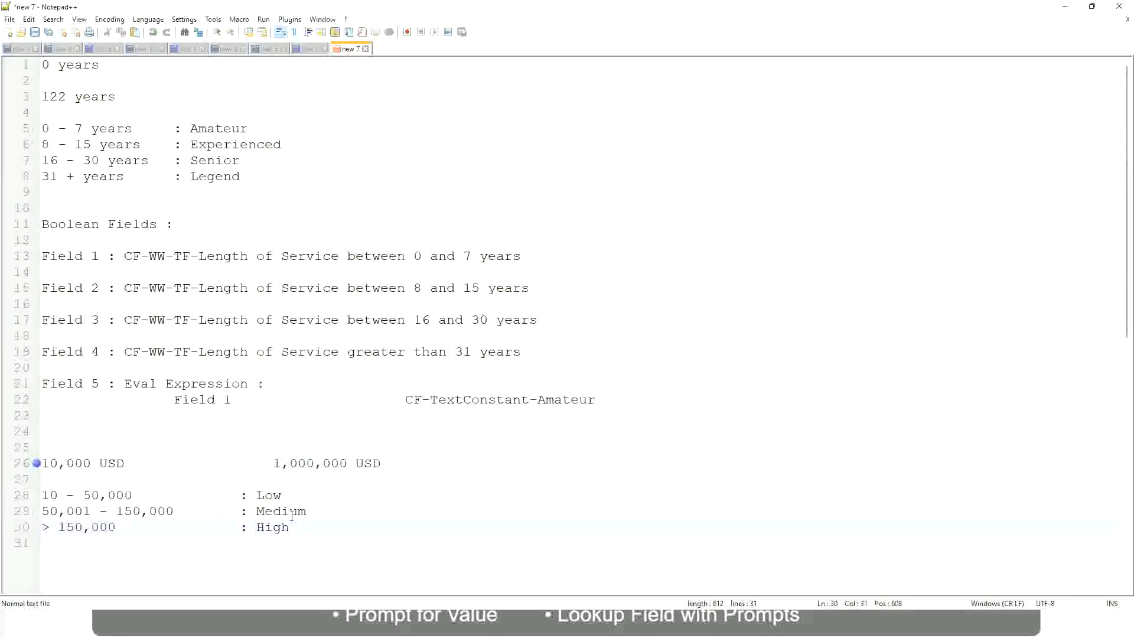